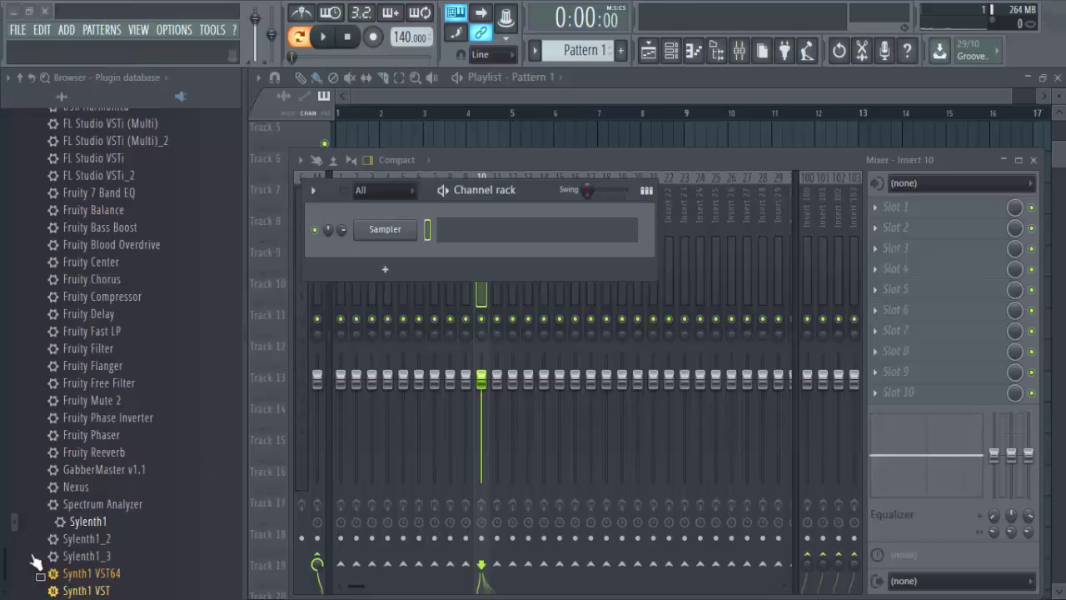
Add Sylenth1 to the Channel rack as a new channel and rename it Lead
drag(83, 522, 377, 235)
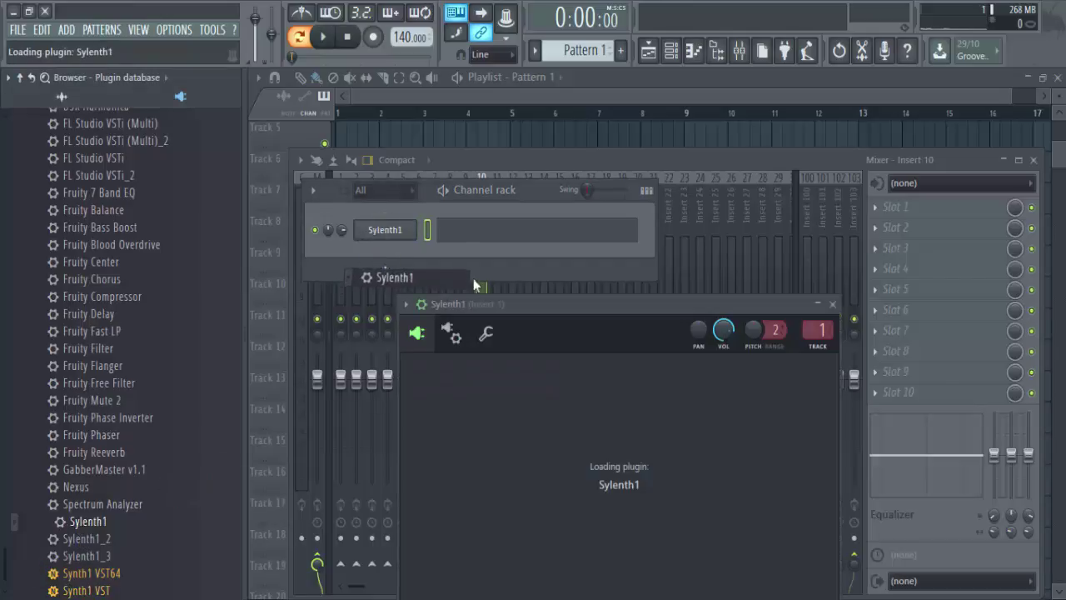
key(Return)
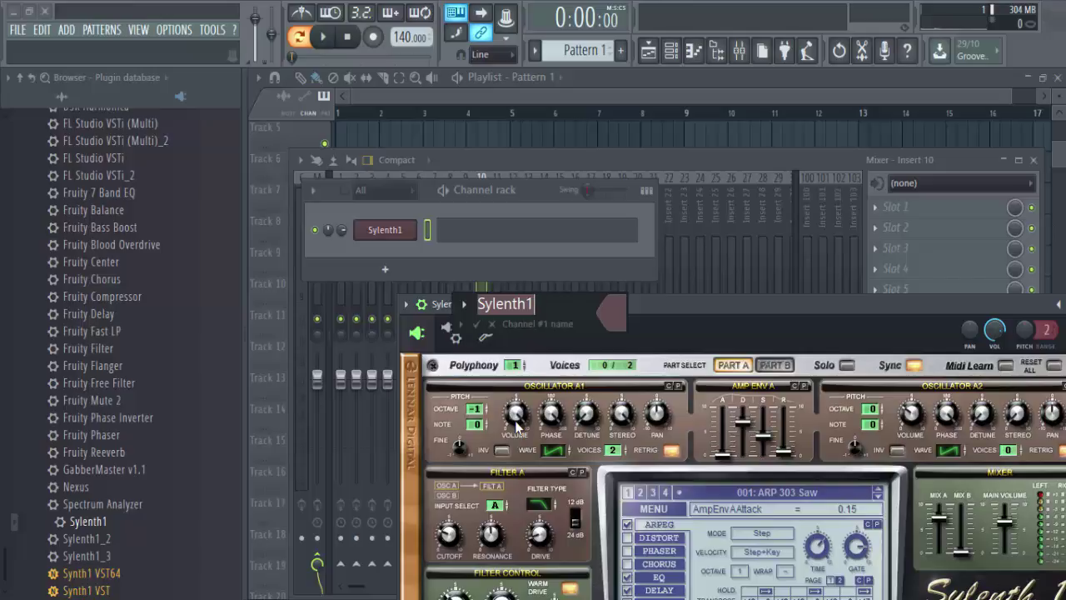
text(e)
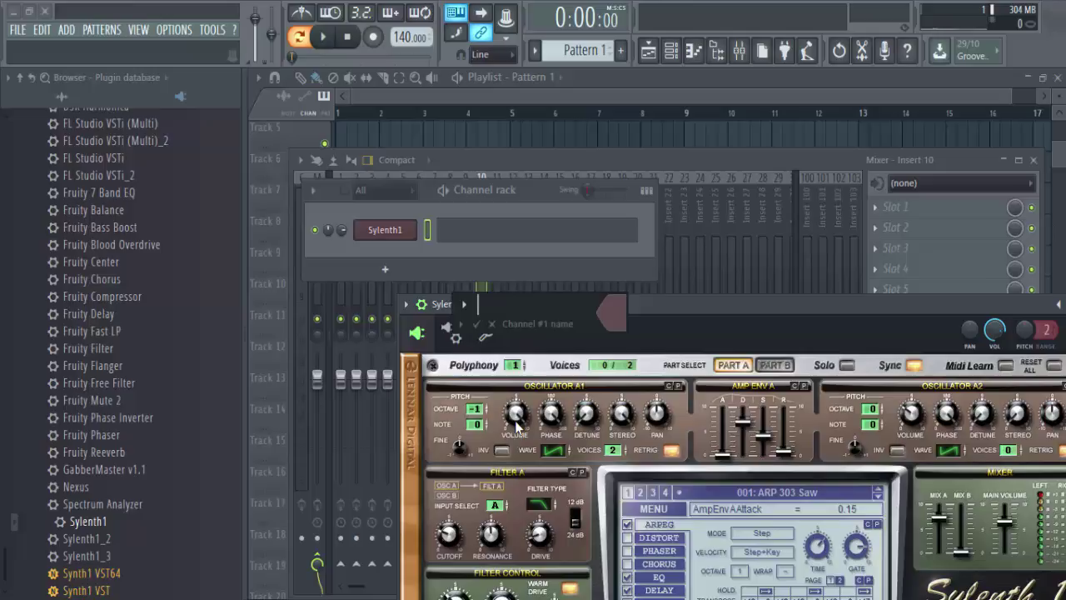
text(ad)
key(Return)
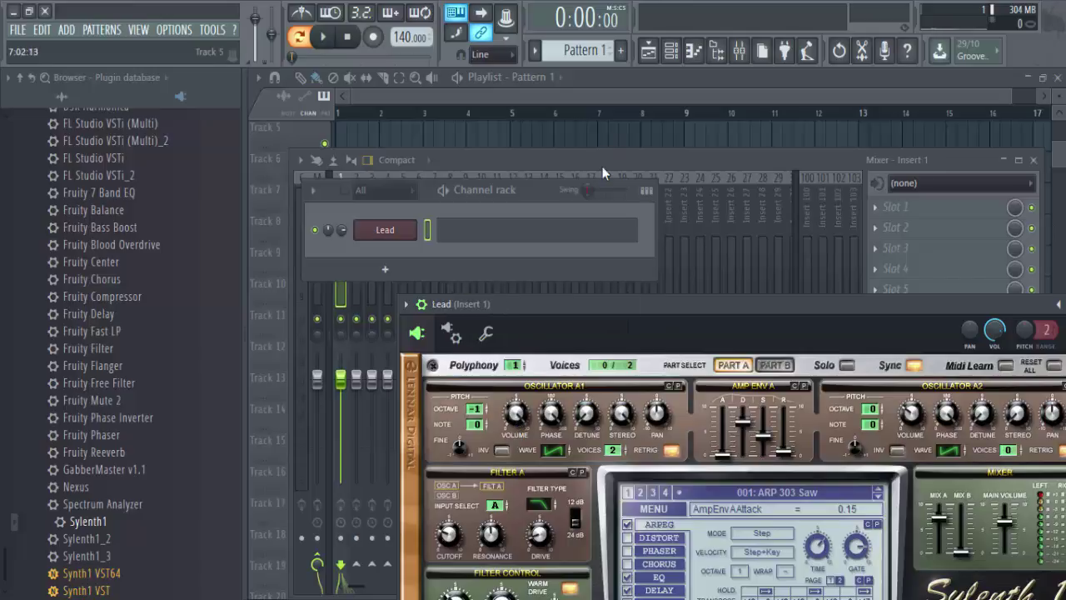
Load the VANDALISM_Lead_Beam.fxp preset into the Lead synth
click(679, 514)
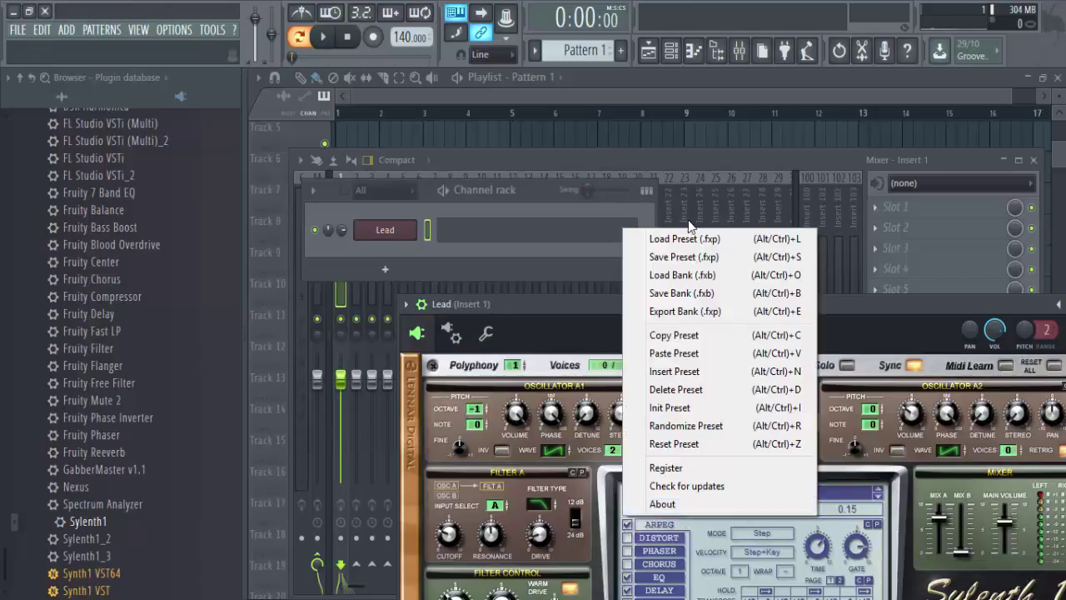
click(694, 235)
click(246, 172)
double_click(250, 186)
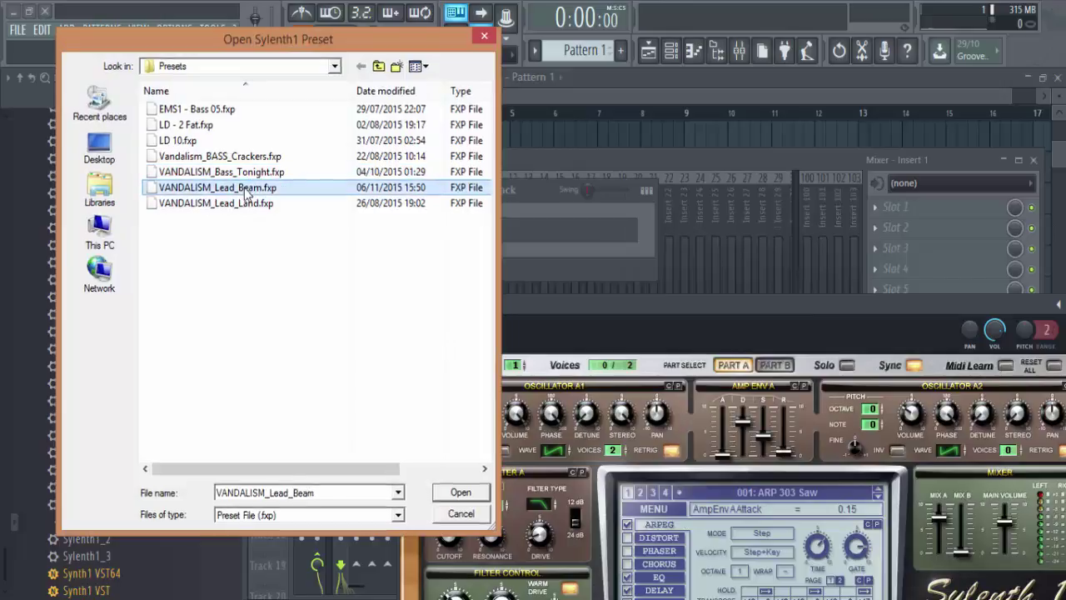
Route the Lead channel to mixer insert 10 and load Fruity parametric EQ 2 in slot 1
key(F9)
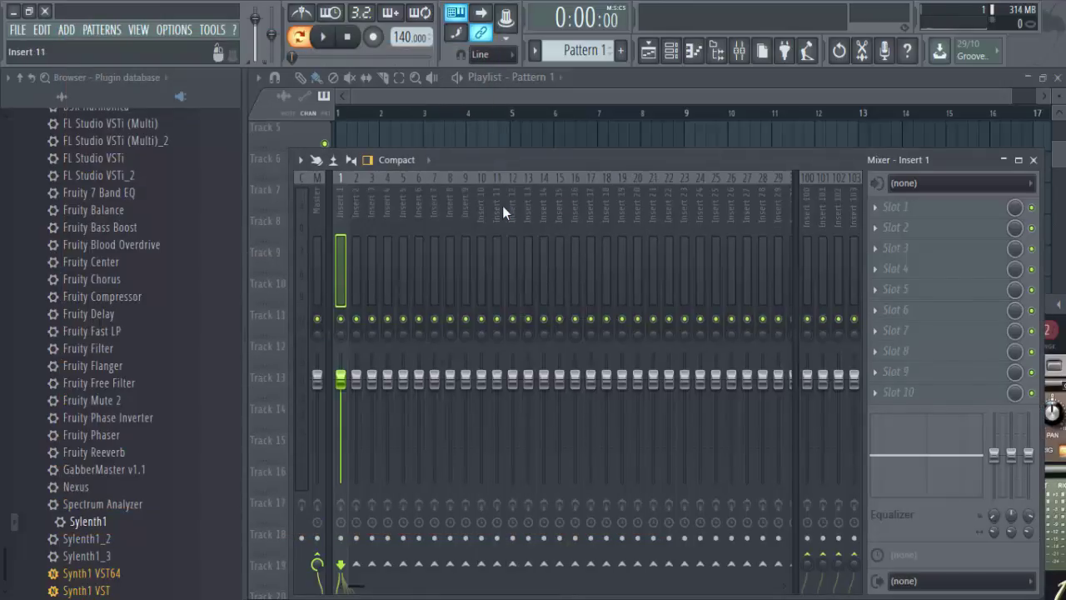
right_click(488, 177)
mouse_move(532, 268)
click(654, 268)
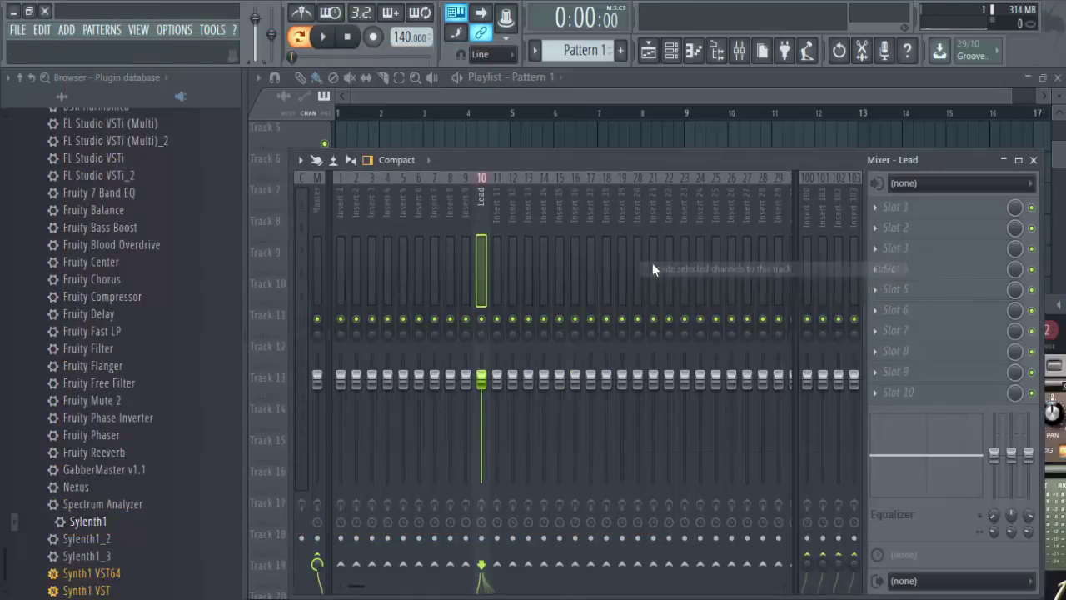
click(917, 209)
click(970, 35)
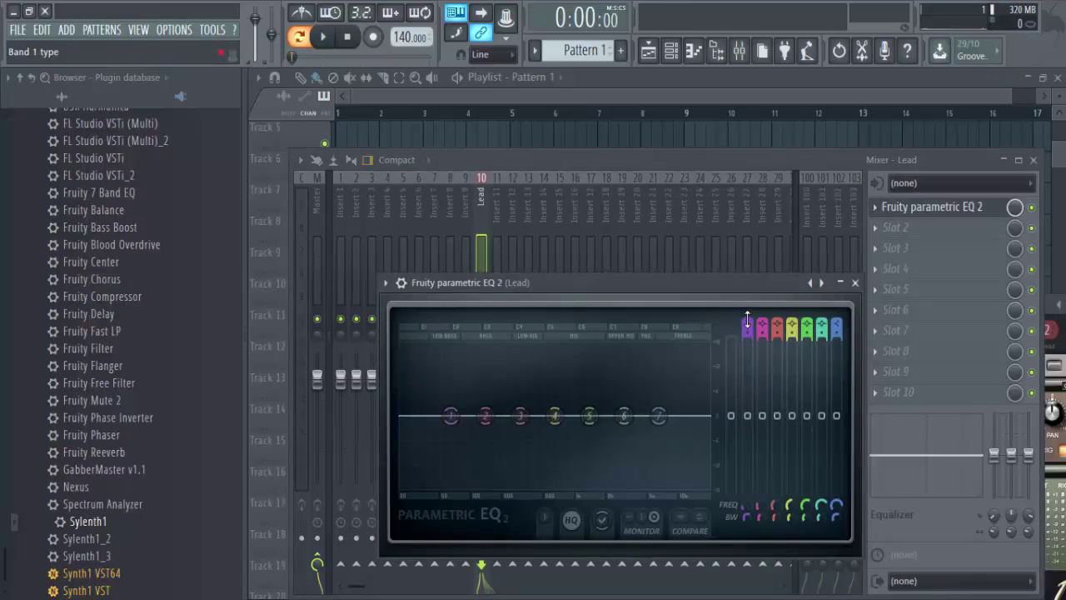
Set EQ band 1 high-pass to ~195 Hz and band 7 low-pass near 13 kHz, then raise the level
scroll(756, 319, down, 4)
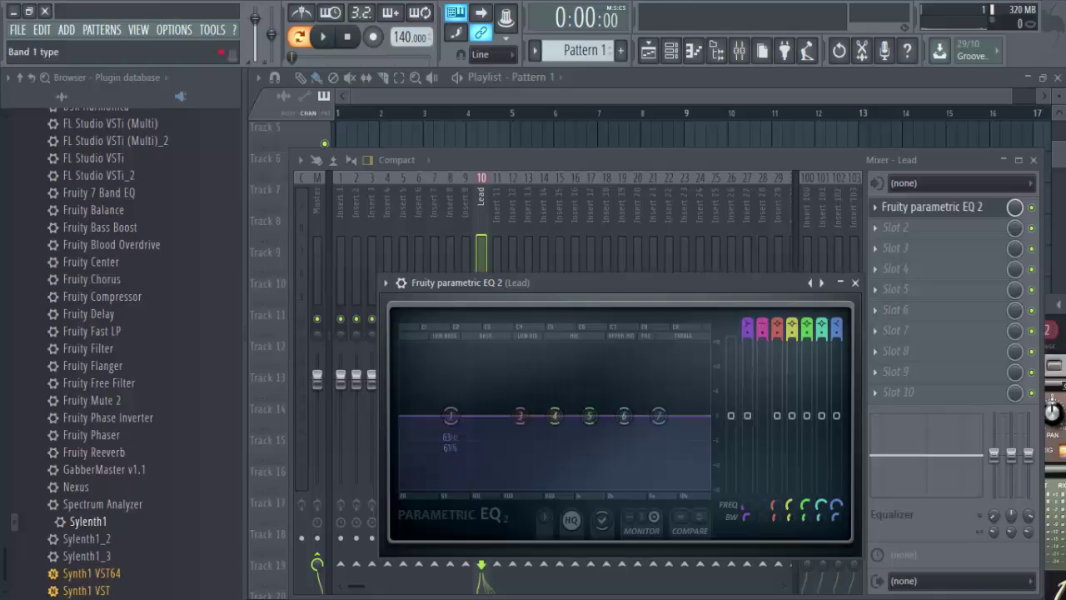
scroll(450, 415, down, 4)
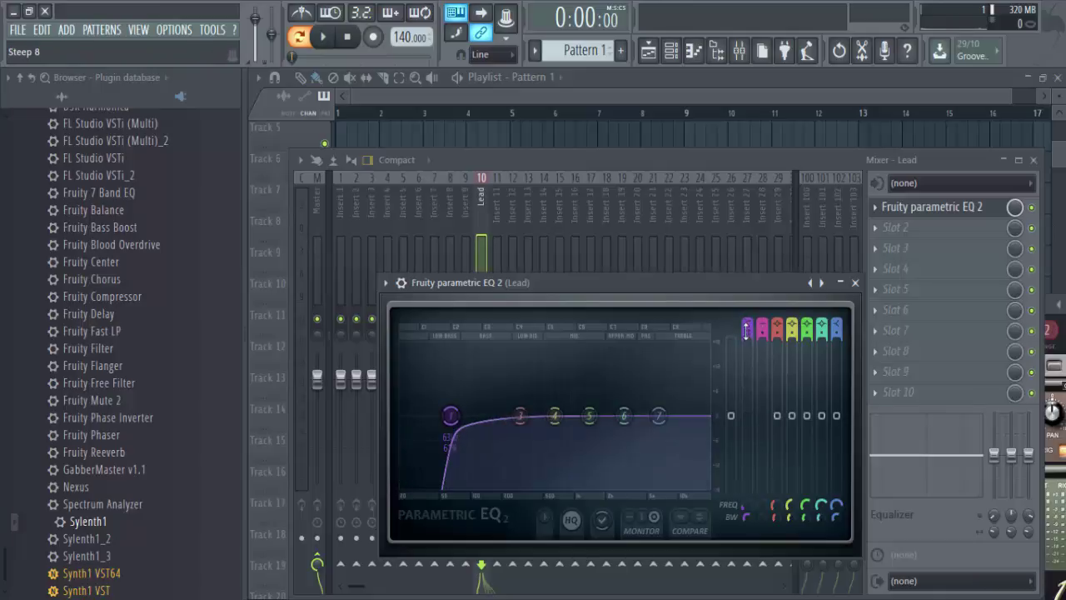
scroll(450, 415, down, 2)
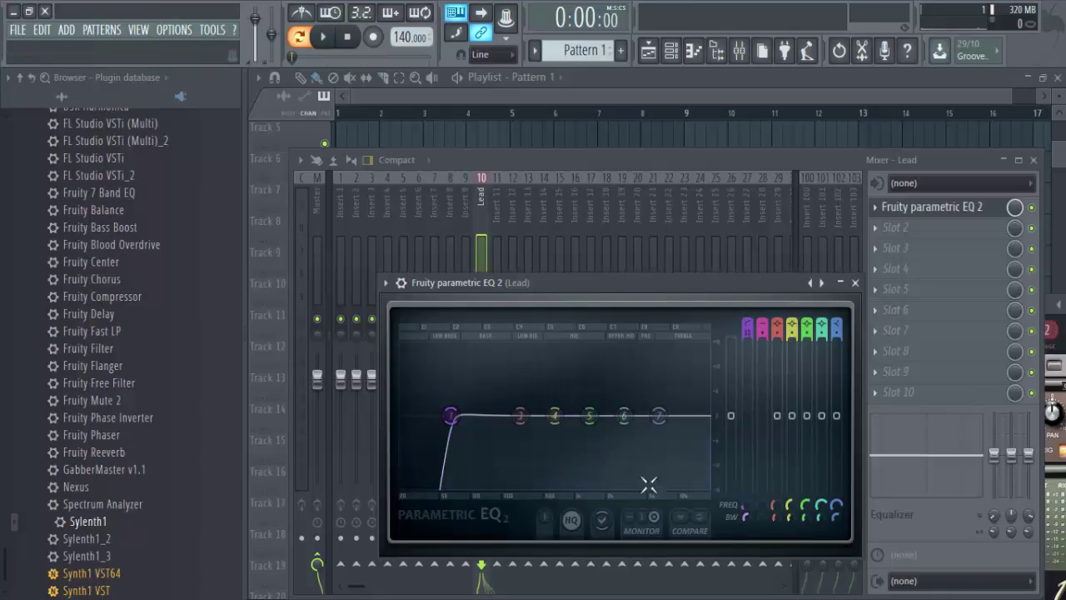
drag(452, 415, 501, 414)
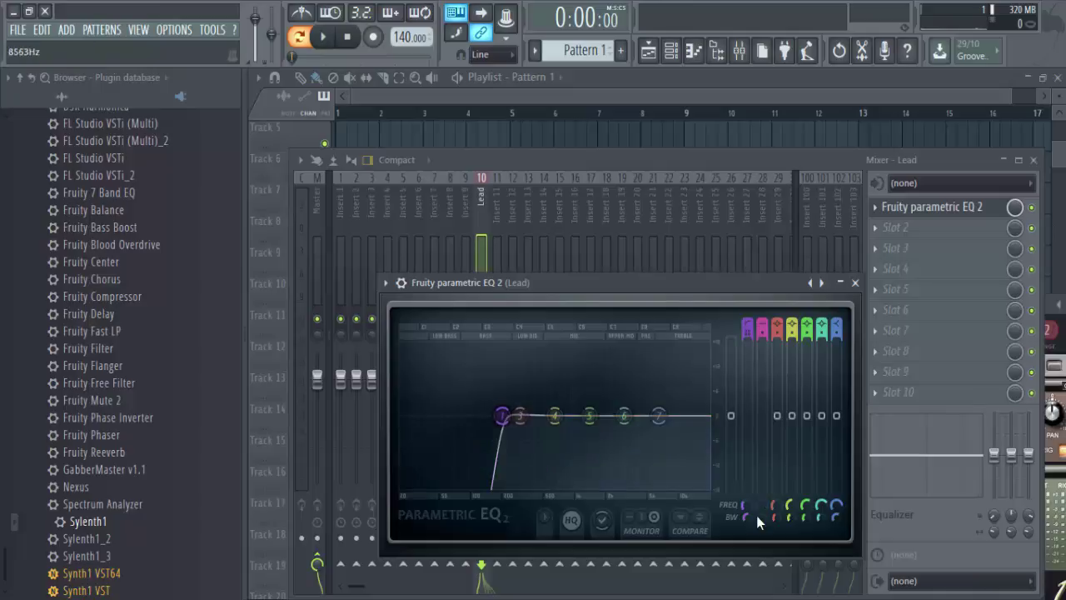
drag(746, 518, 746, 513)
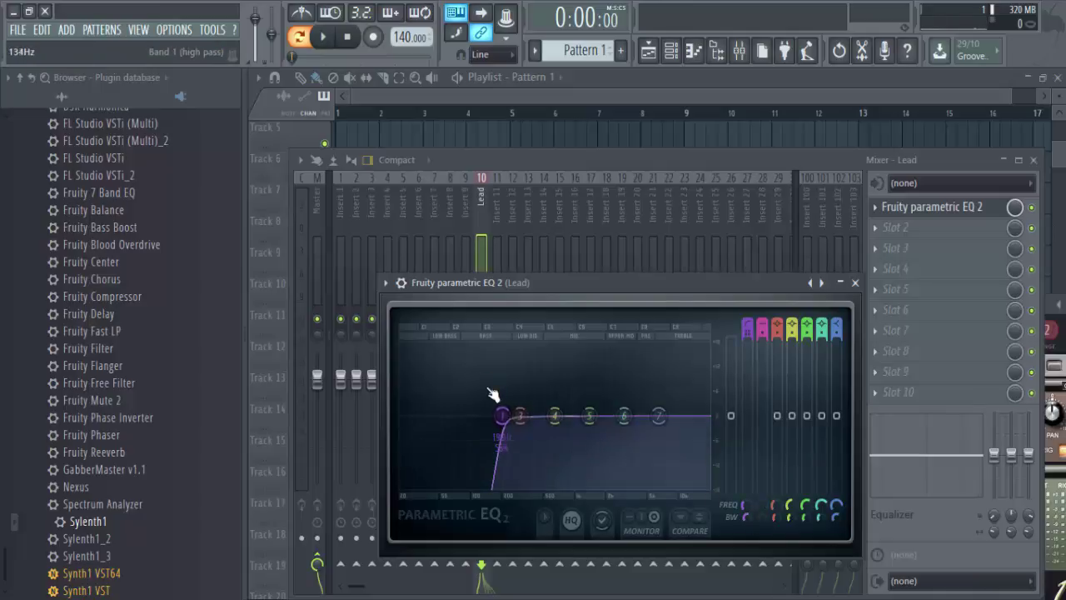
scroll(500, 409, down, 3)
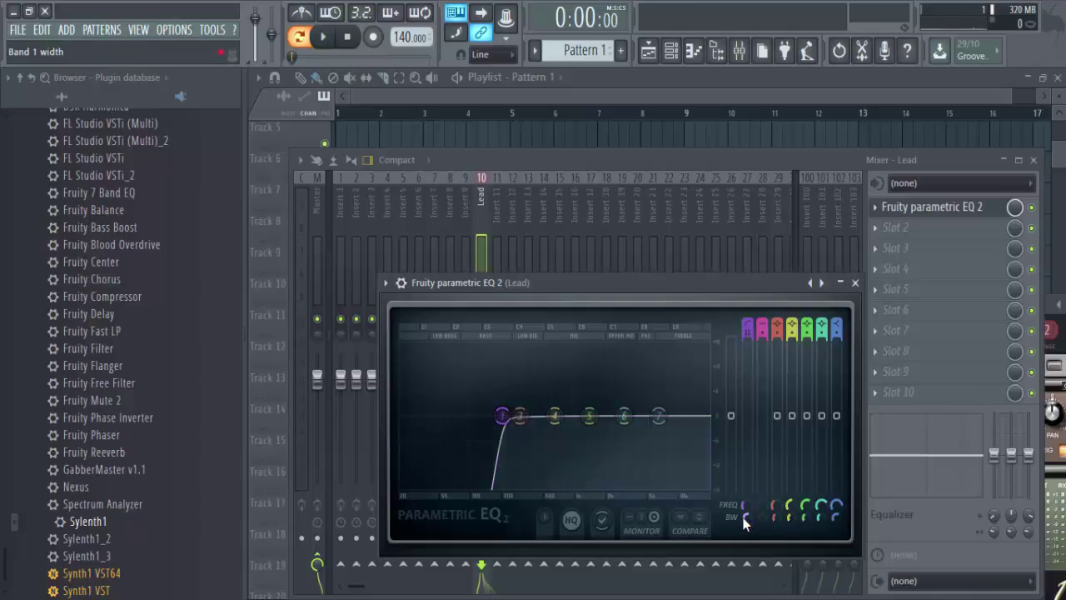
drag(746, 518, 737, 515)
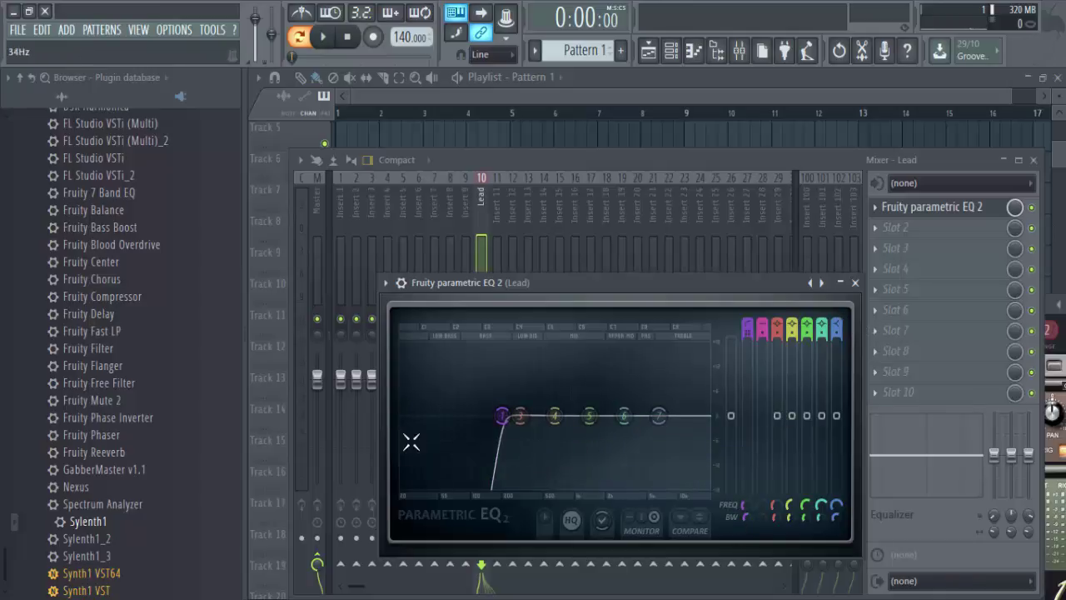
scroll(837, 320, down, 4)
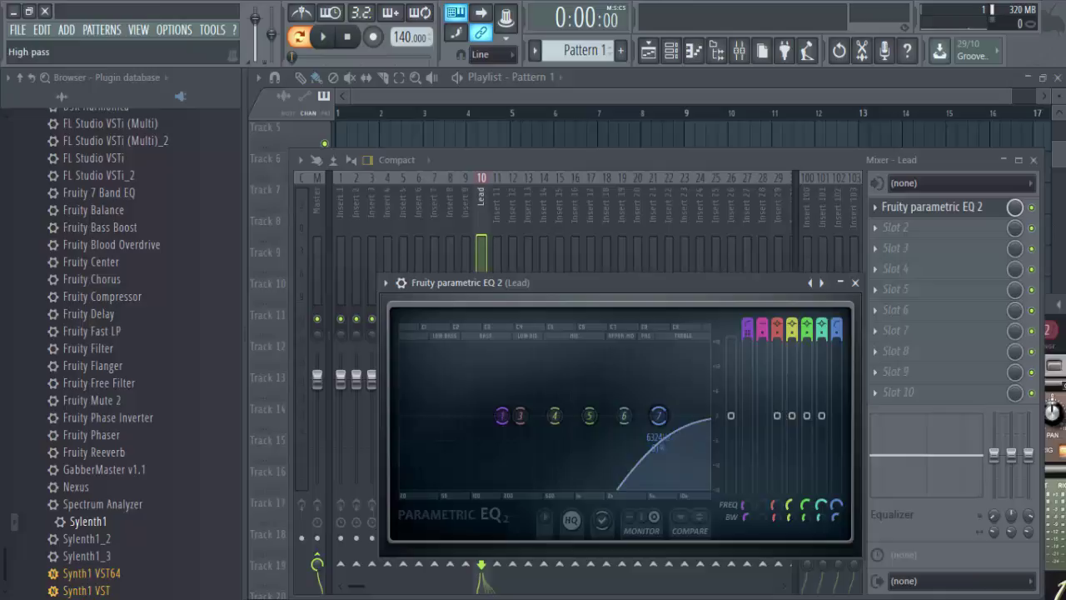
scroll(839, 332, up, 2)
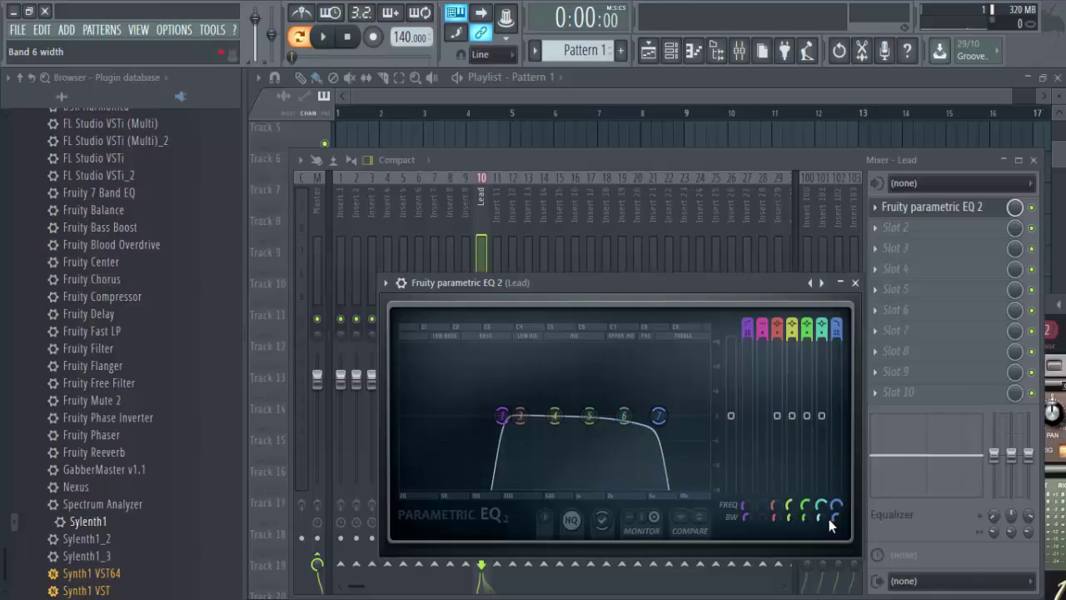
drag(658, 415, 693, 415)
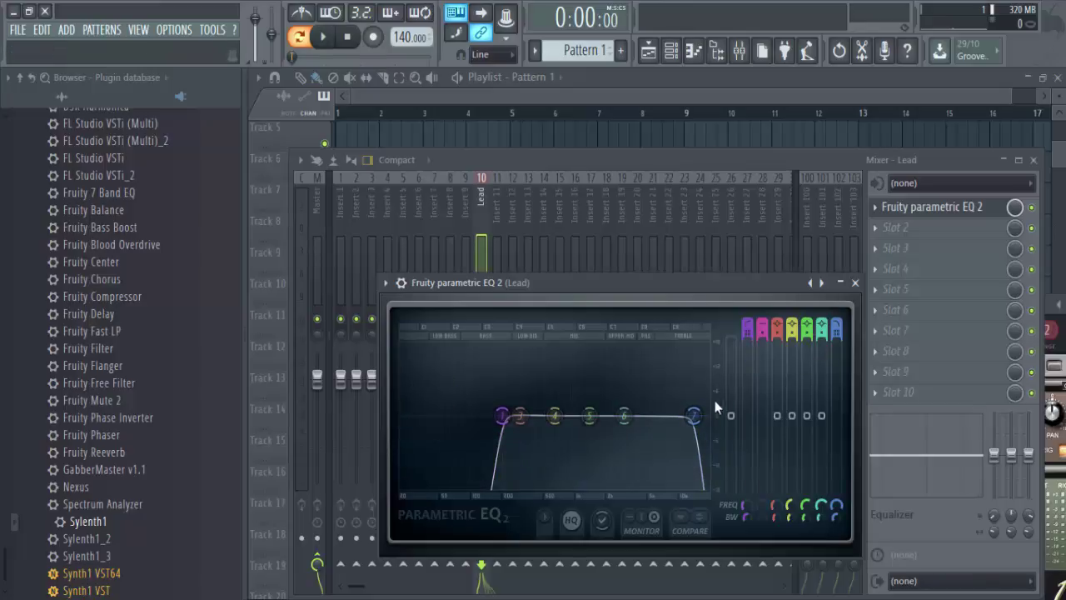
drag(731, 415, 731, 391)
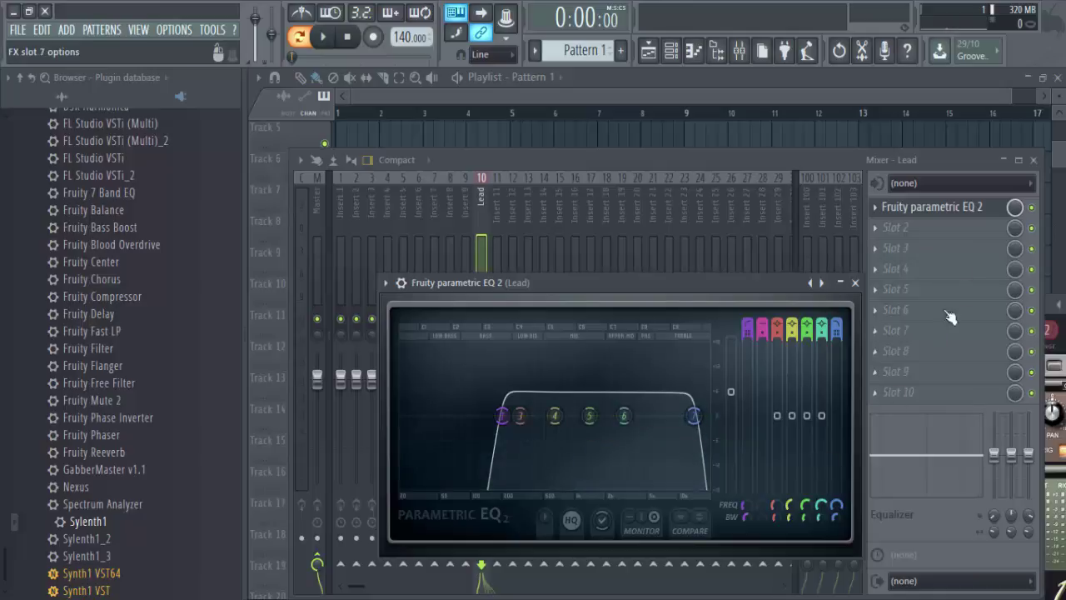
Add a second Fruity parametric EQ 2 boosting band 6 about 3.6 dB near 9 kHz
click(916, 208)
click(906, 230)
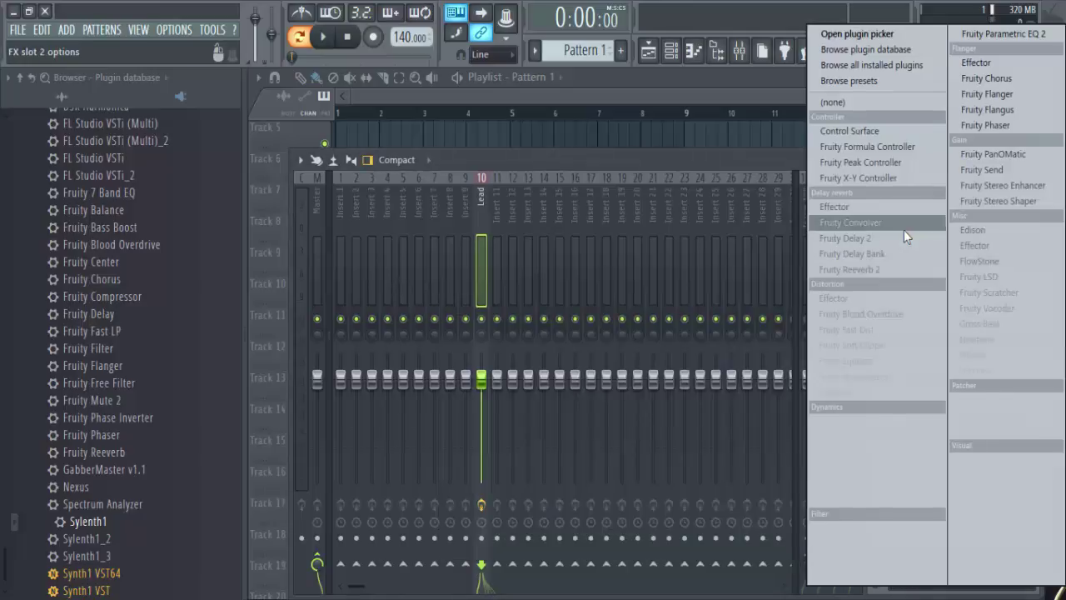
click(1000, 32)
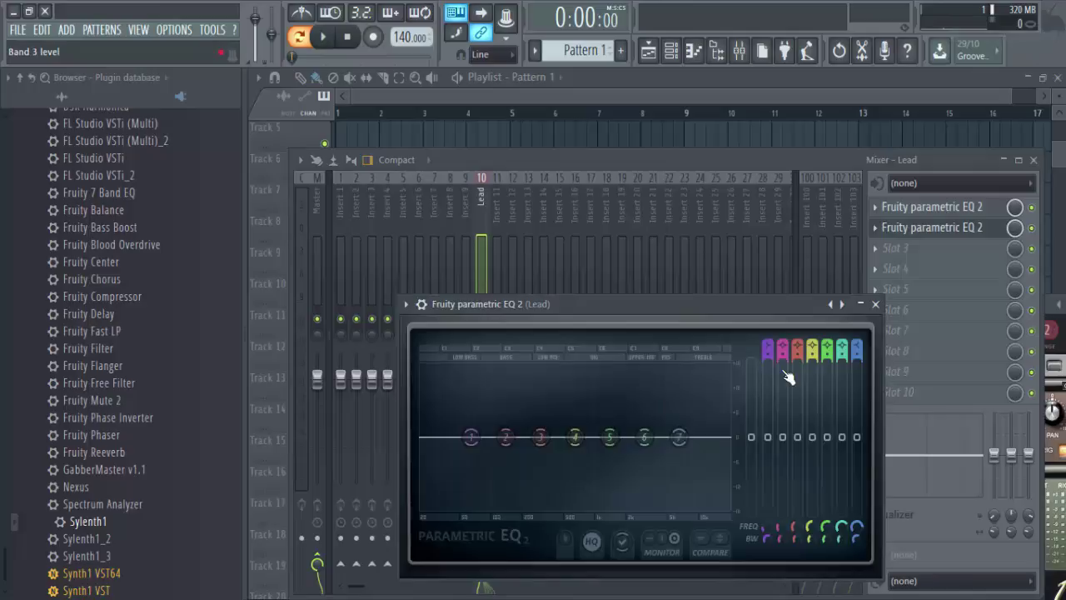
drag(644, 437, 704, 418)
click(924, 229)
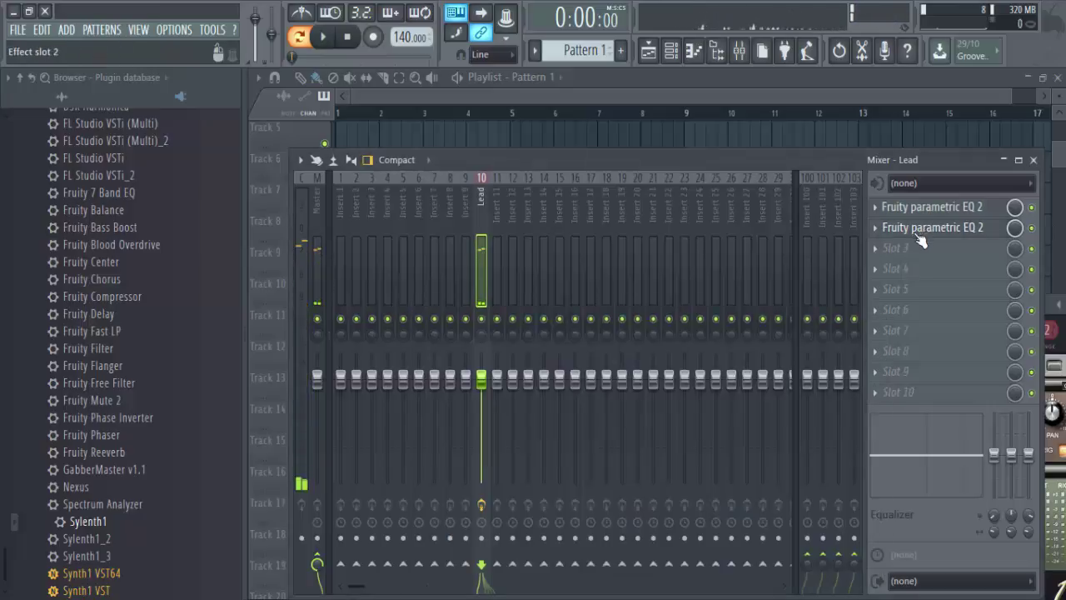
Load Fruity Delay 2 in slot 3 with the Weird (send) preset
click(904, 249)
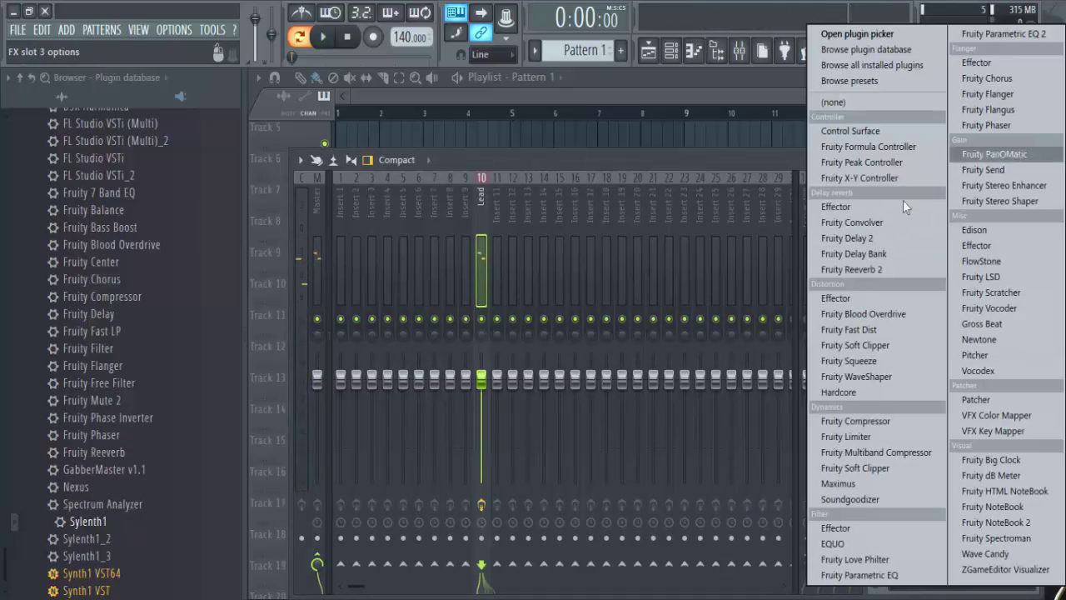
click(886, 234)
click(460, 153)
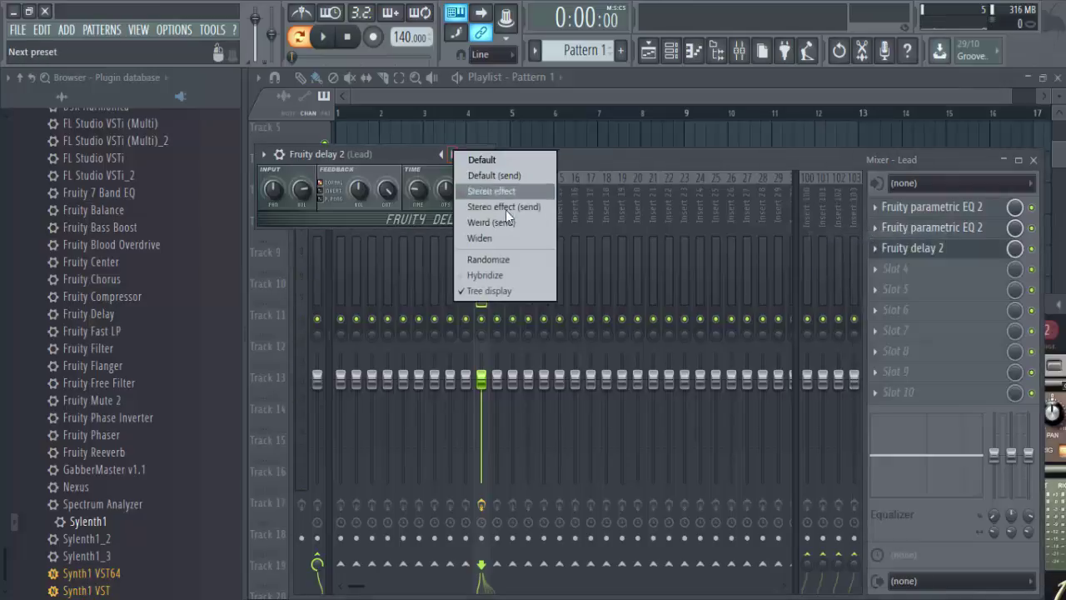
click(502, 233)
right_click(412, 194)
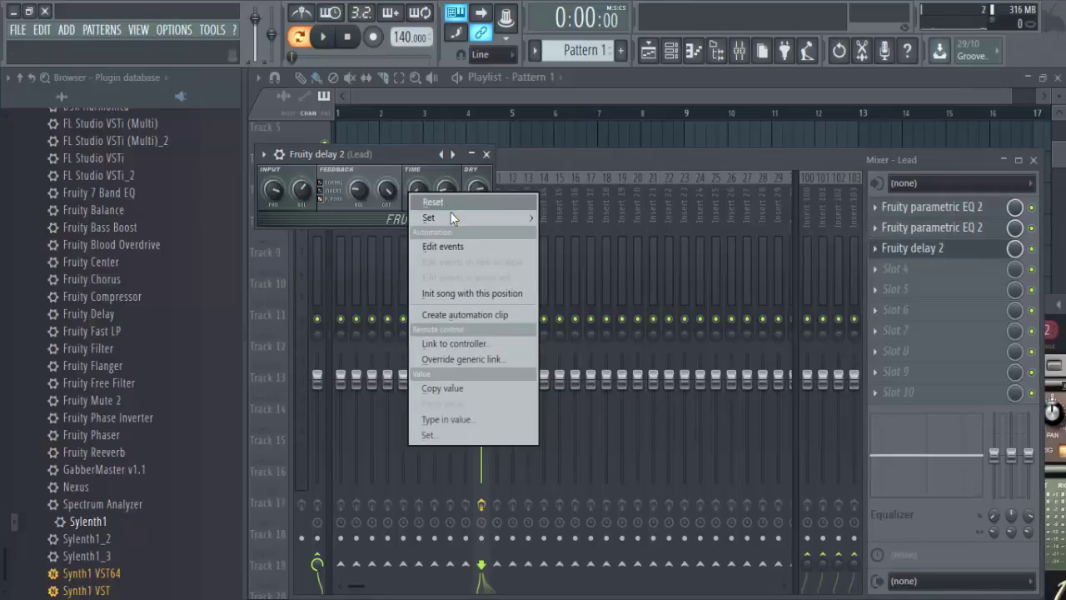
mouse_move(451, 215)
click(570, 264)
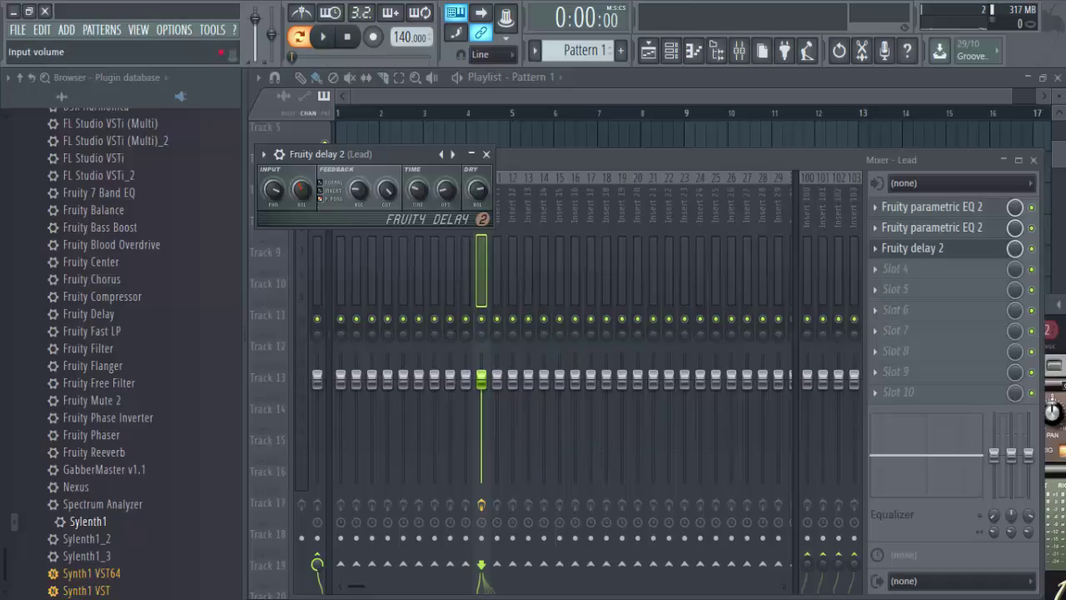
click(920, 249)
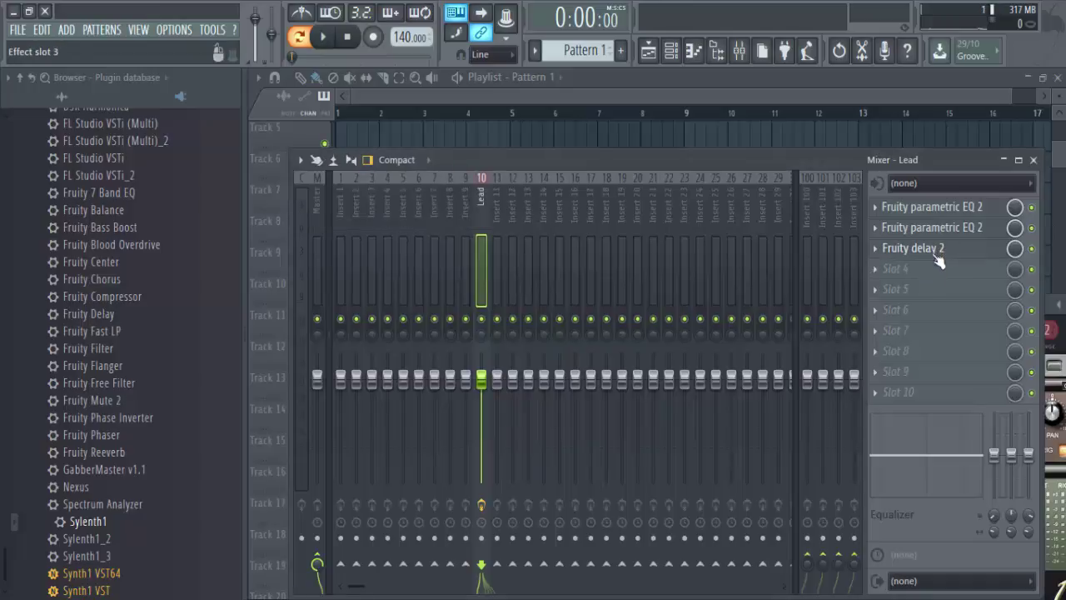
Open the Lead channel's piano roll, trying and then deleting an A5 note in bar 1
click(670, 50)
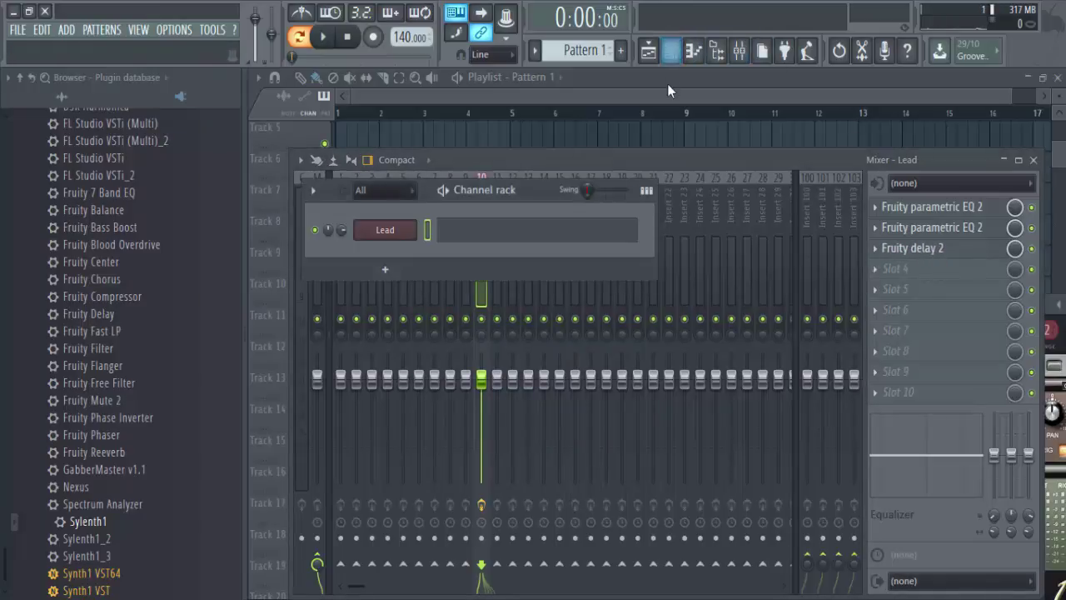
click(479, 242)
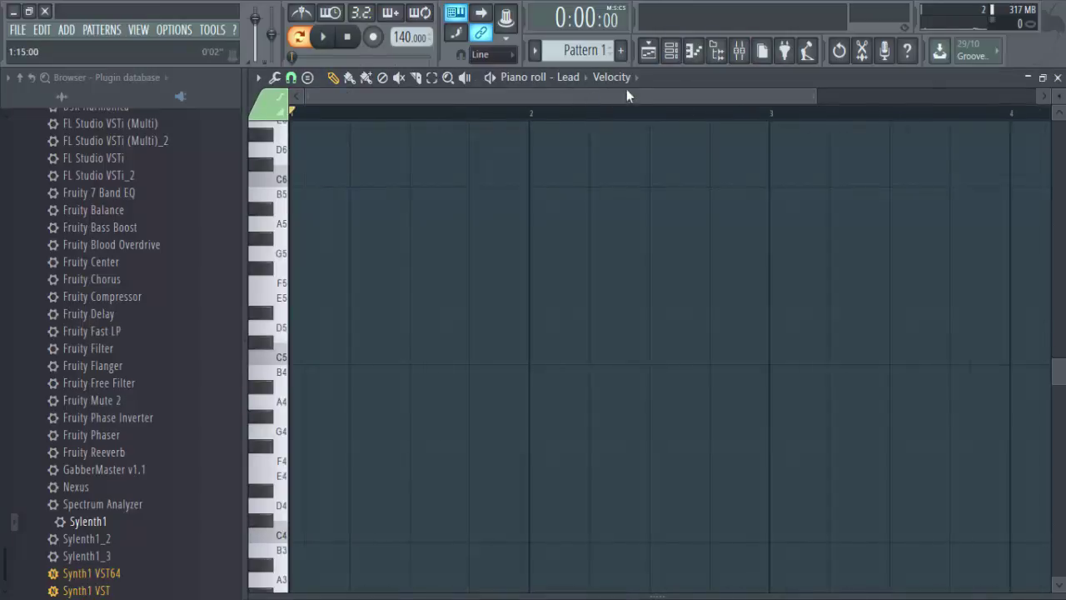
scroll(567, 258, up, 3)
scroll(662, 274, down, 2)
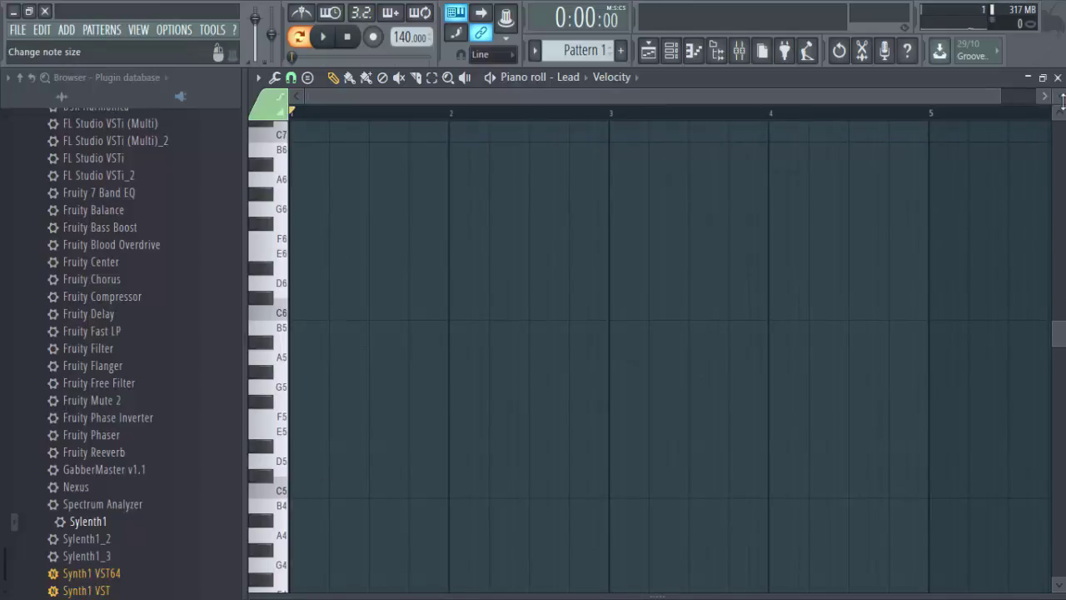
scroll(1058, 95, down, 2)
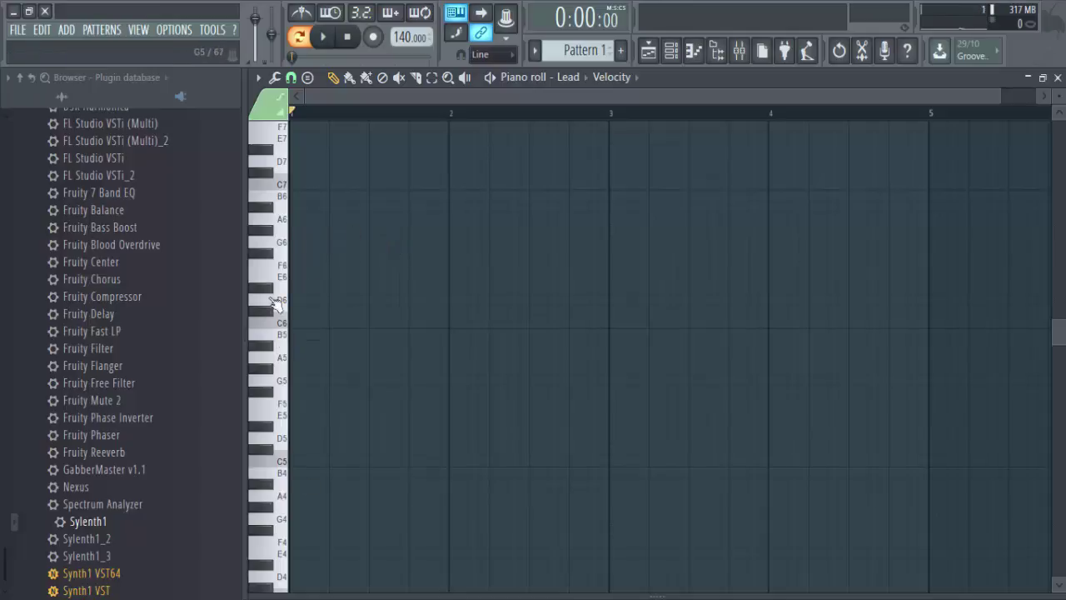
click(313, 363)
right_click(296, 357)
Place A4, F4, C5 and E4 at the starts of bars 1–4 and play them back
click(300, 495)
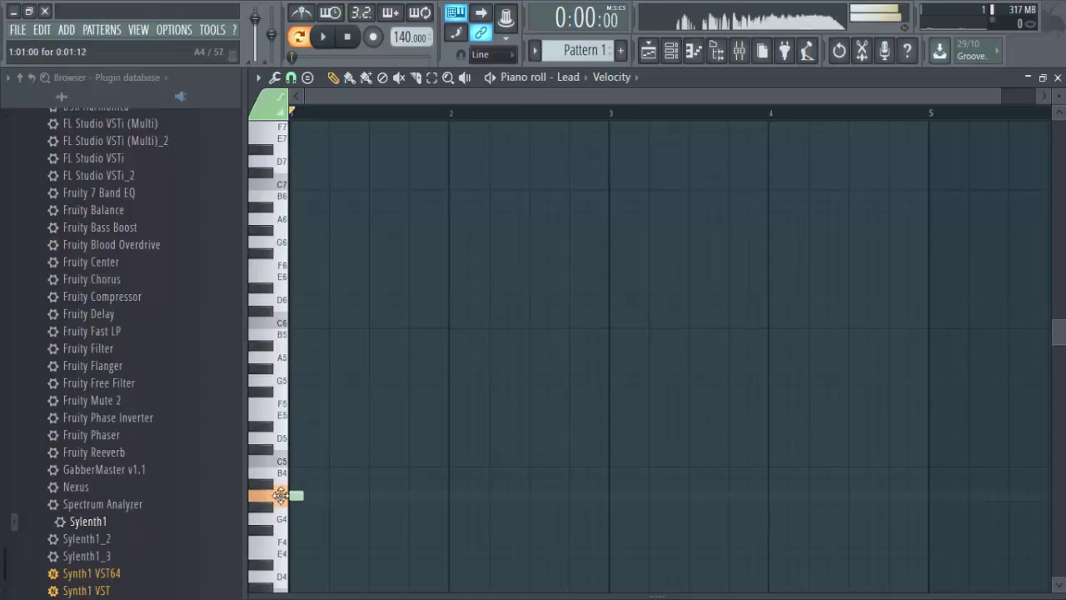
click(454, 542)
click(617, 461)
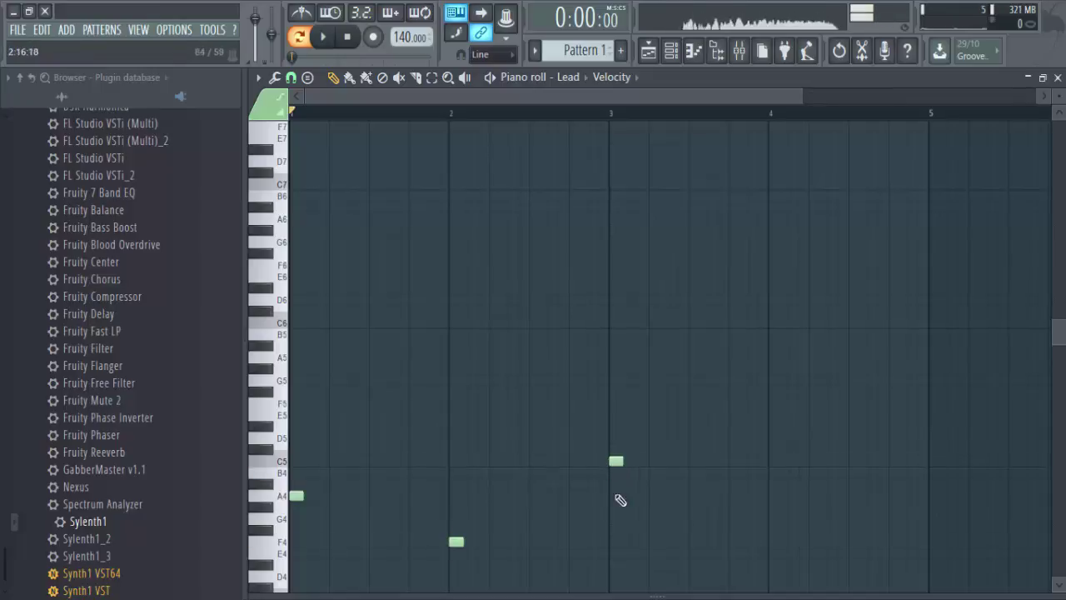
click(770, 554)
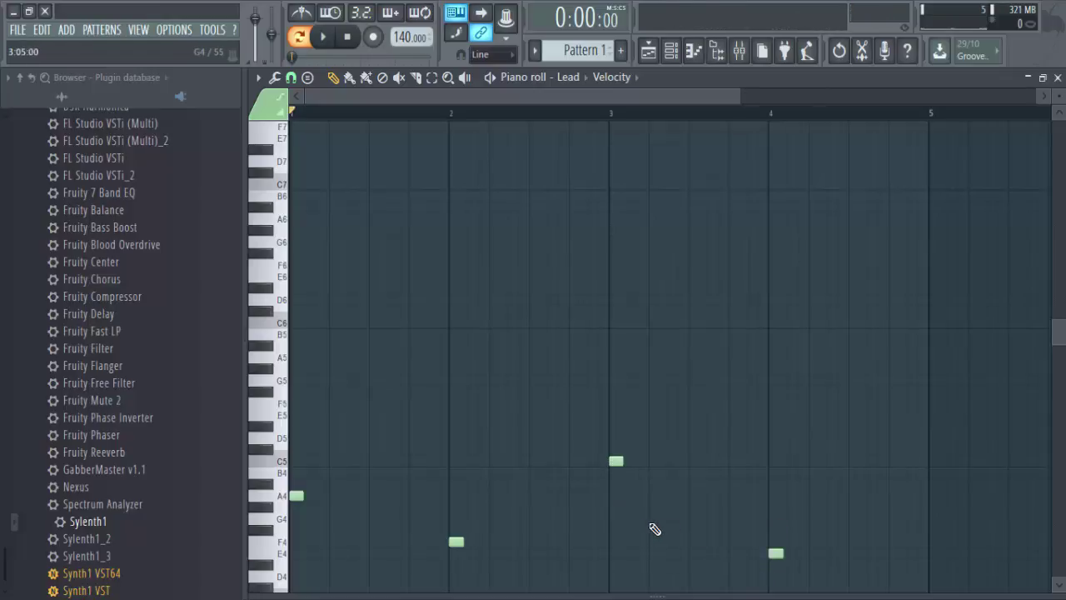
key(space)
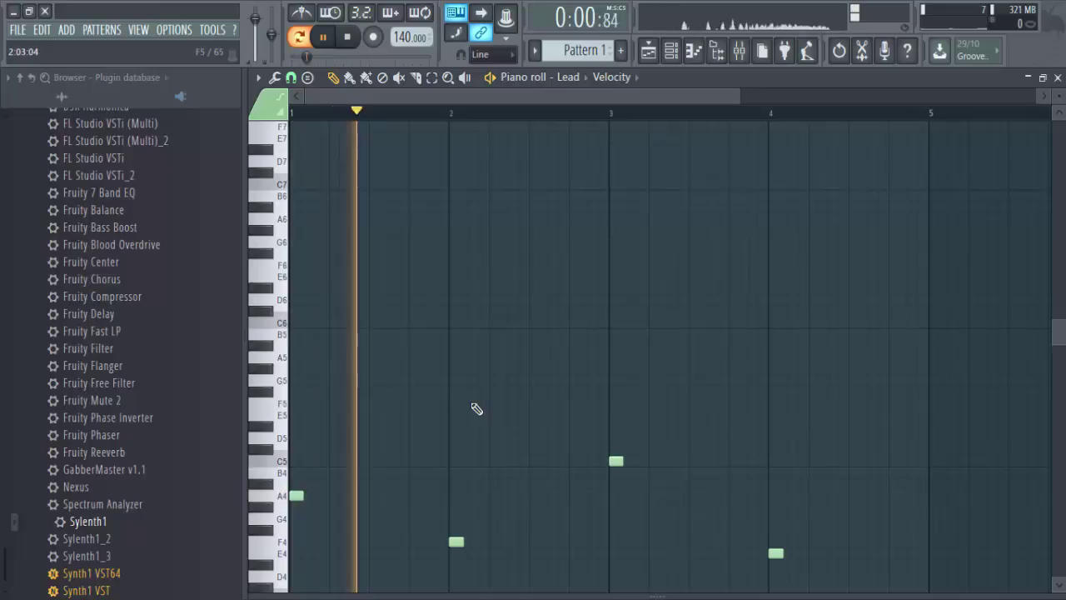
key(space)
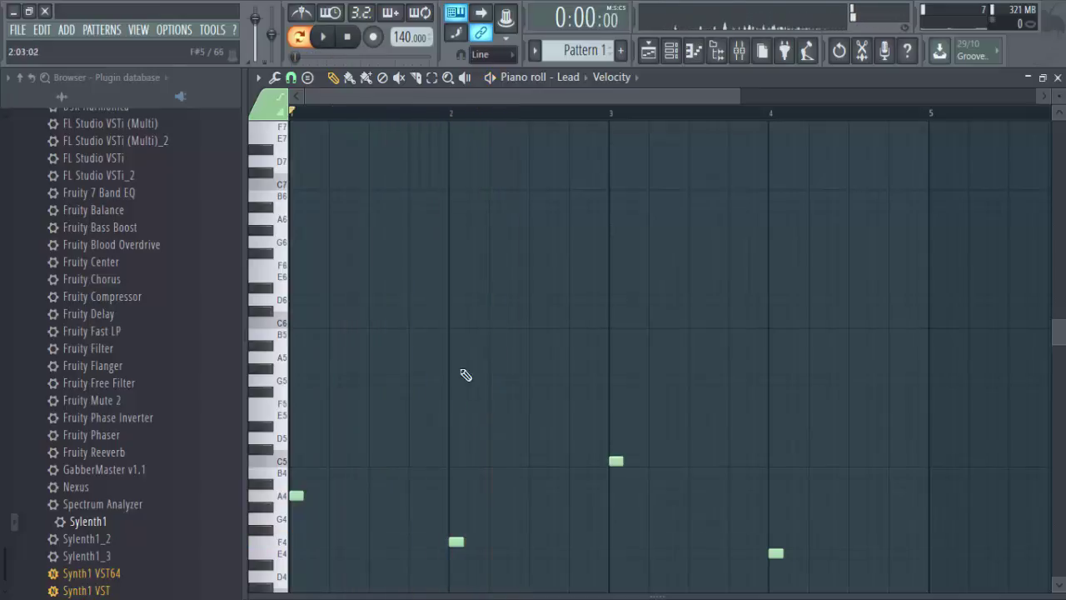
Drag the toolbar tempo display upward until it reads 175.000 BPM
drag(410, 36, 410, 25)
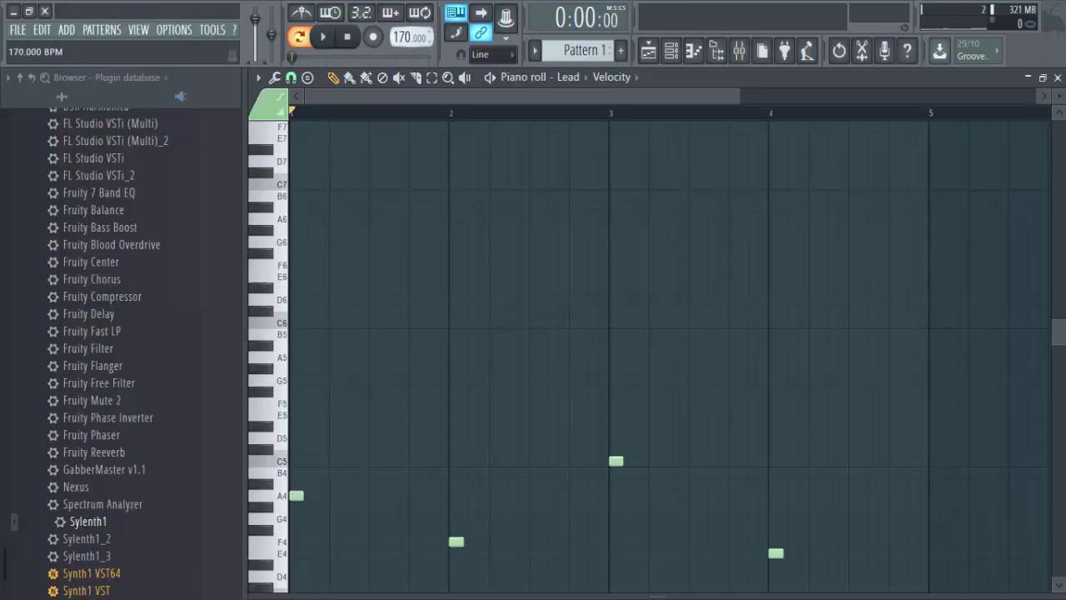
drag(410, 37, 411, 28)
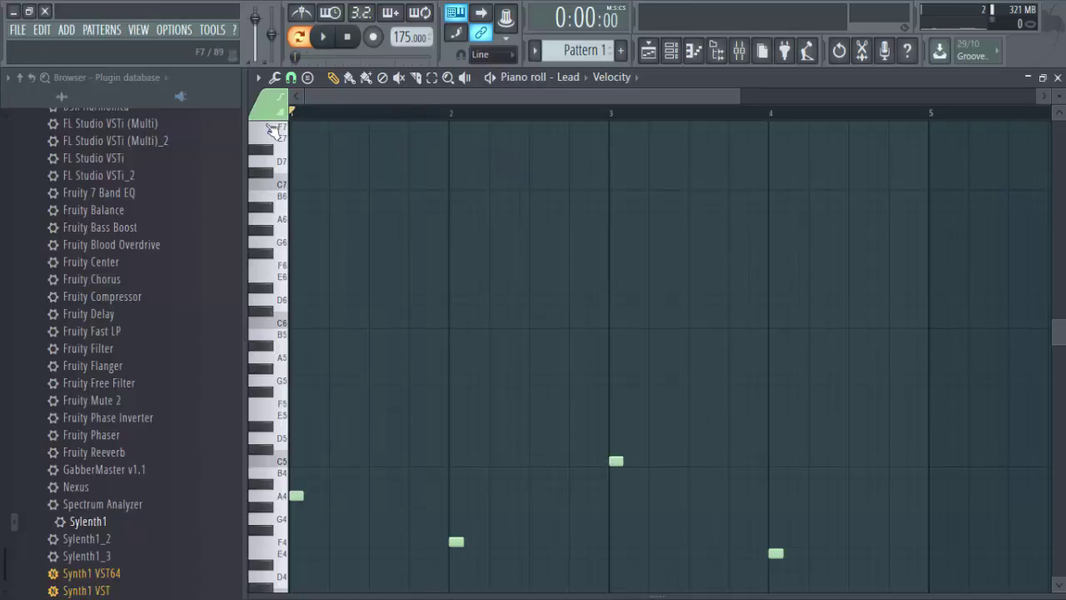
key(space)
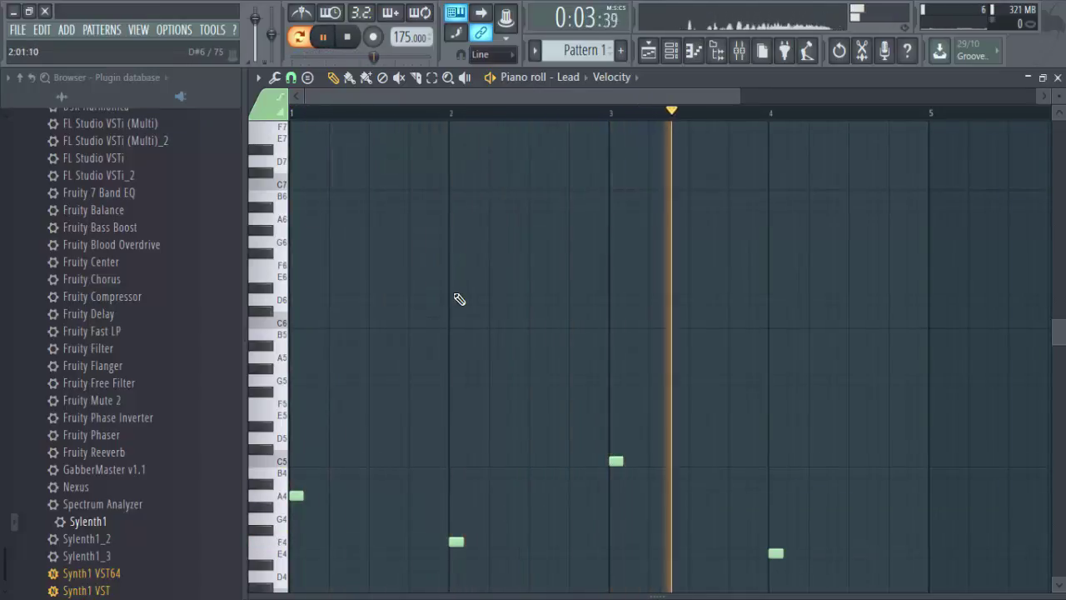
key(space)
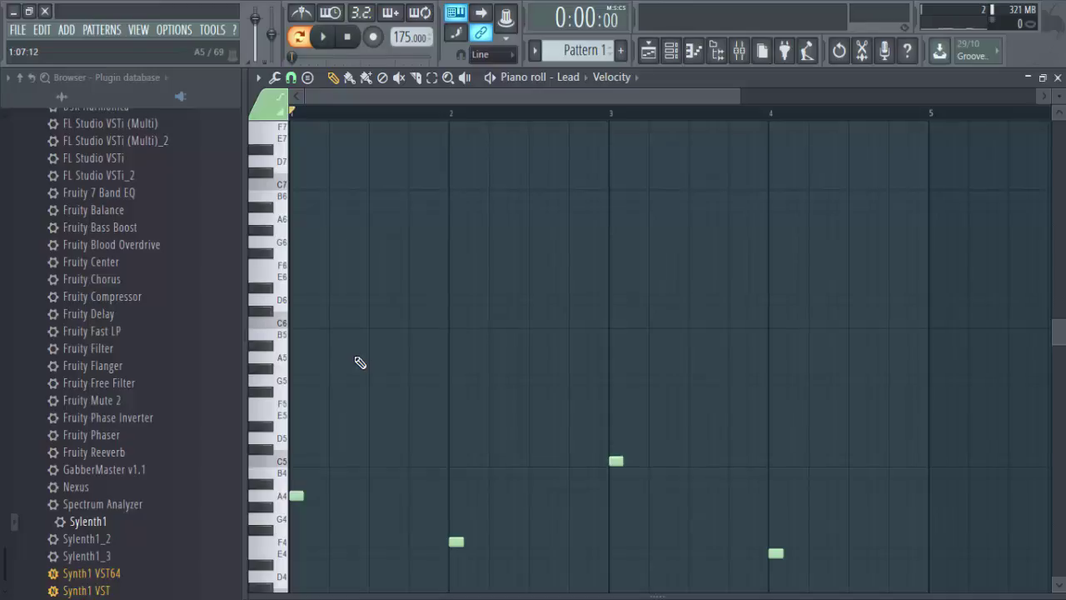
Add short notes A5, E6, then A5, G6, F6, E6 in bar 1 and play them back
click(313, 360)
click(334, 279)
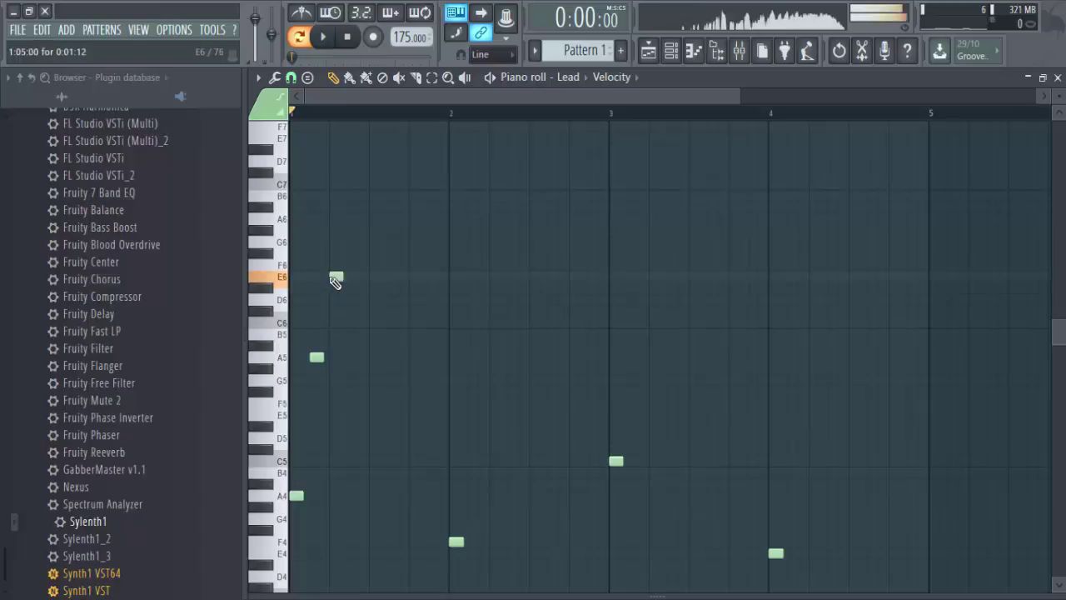
key(space)
key(space)
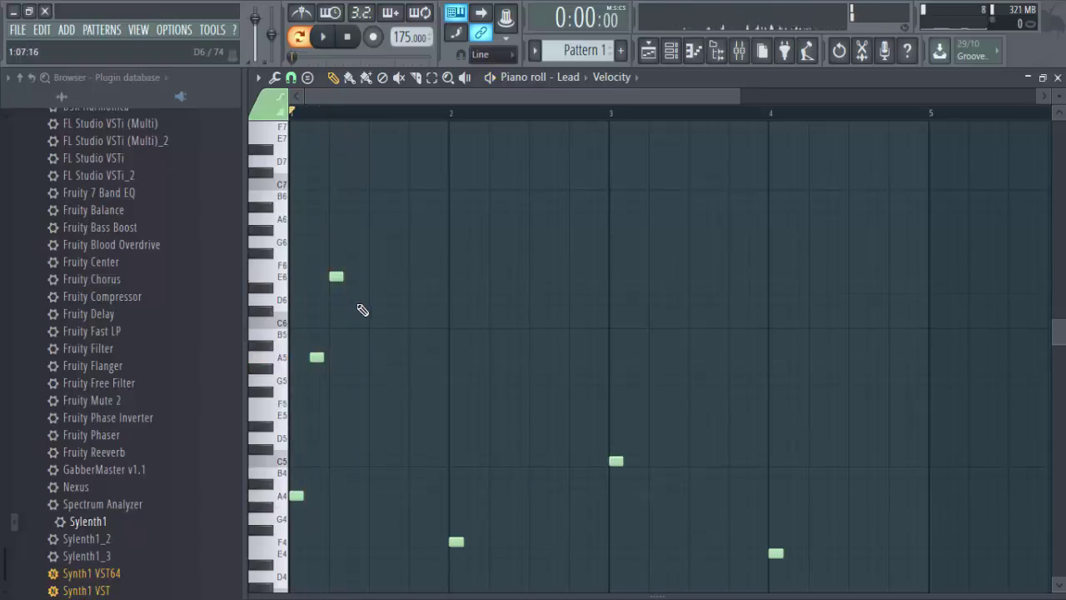
click(375, 357)
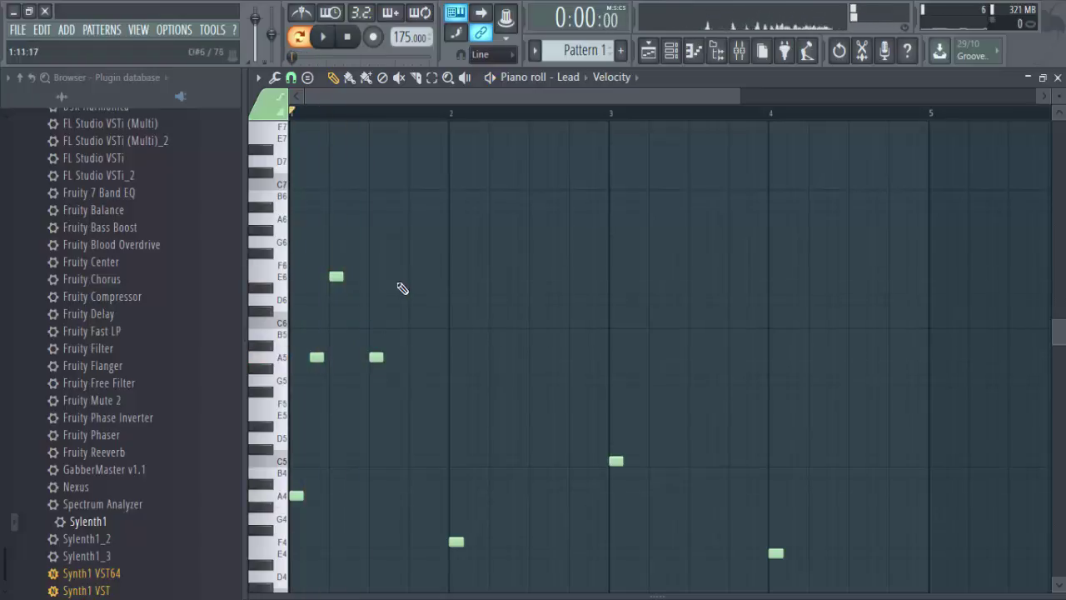
click(396, 244)
click(415, 265)
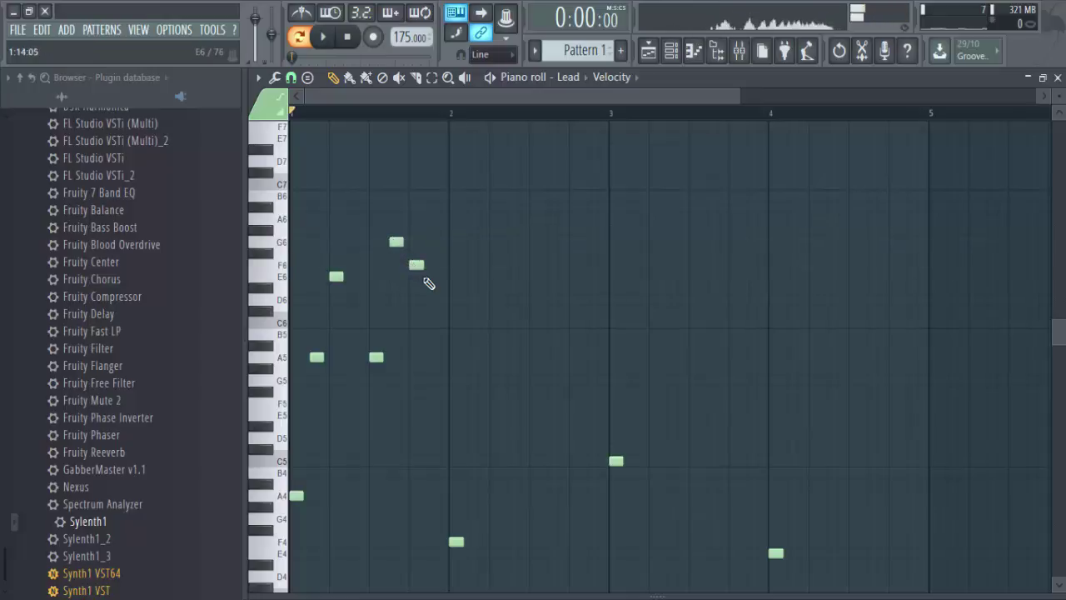
click(428, 276)
key(space)
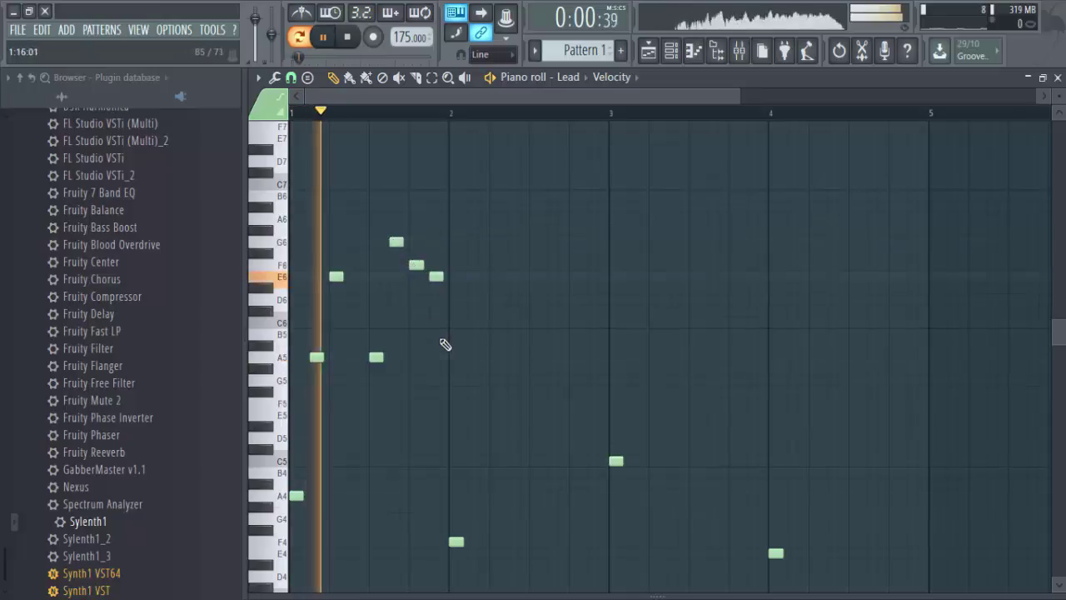
key(space)
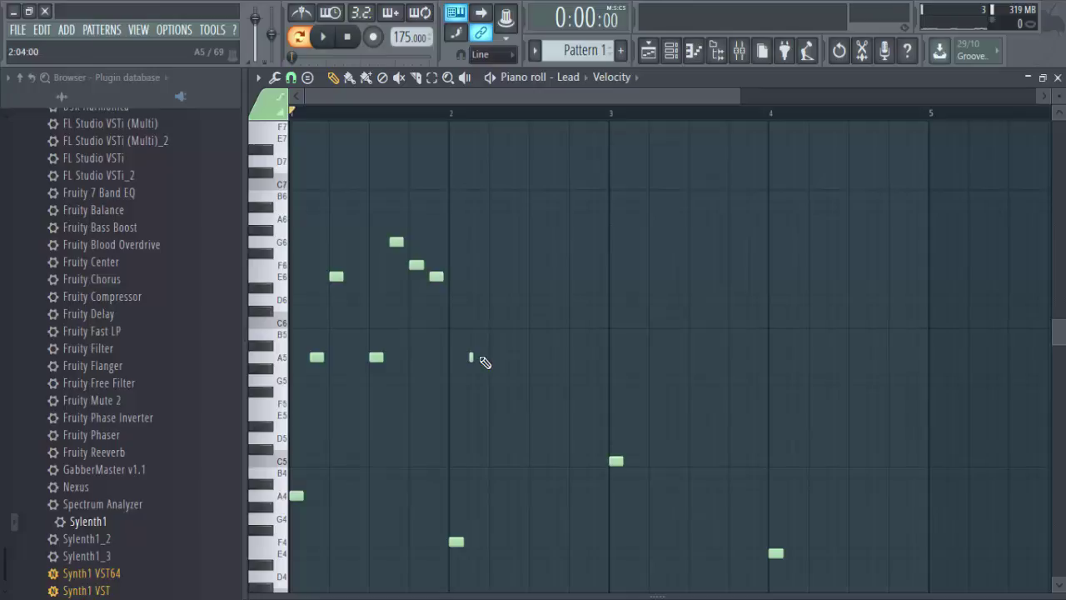
Add an A5 ornament, then B5, G5, B5, D6, C6, B5 in bar 2, and listen
click(480, 358)
key(space)
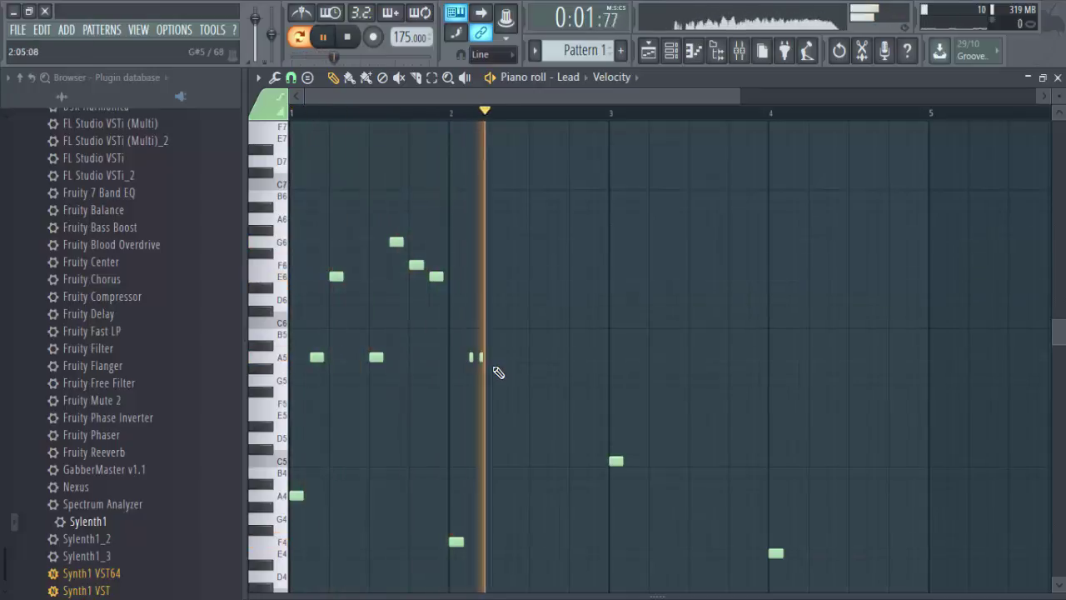
key(space)
click(490, 334)
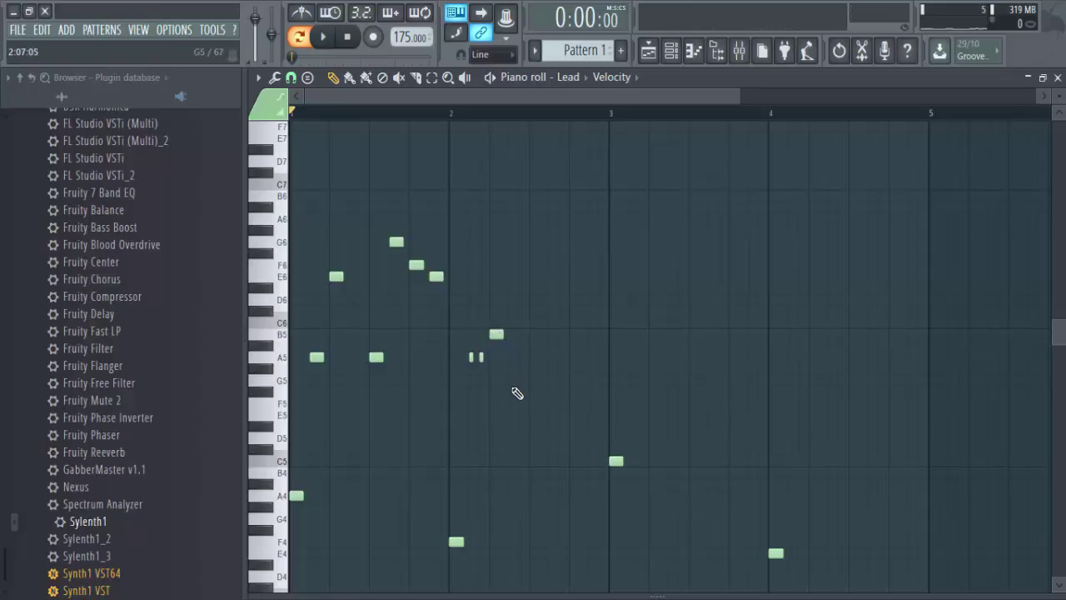
drag(534, 374, 519, 381)
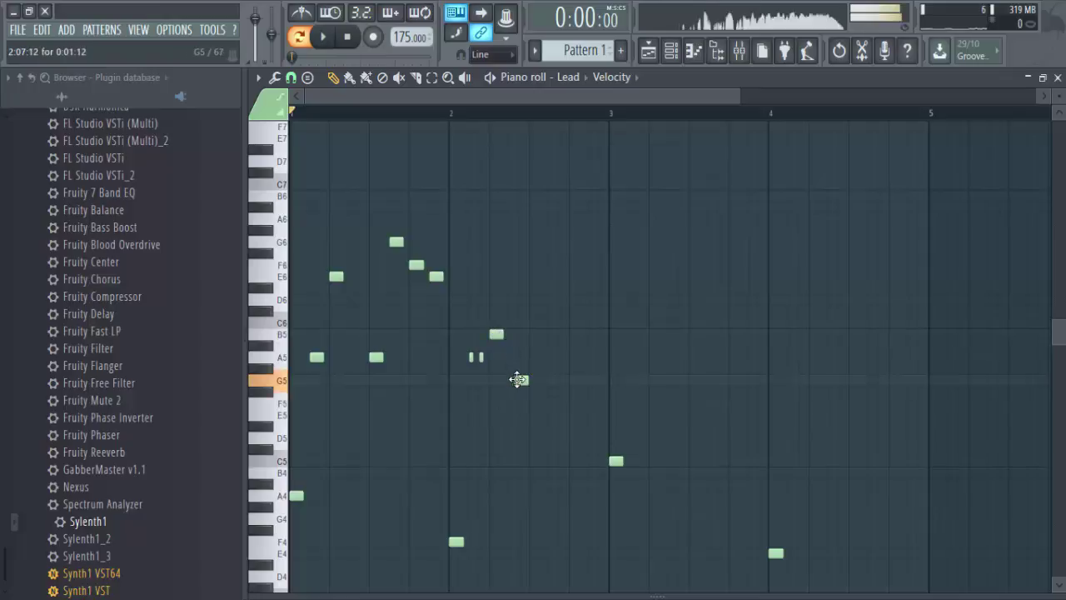
click(535, 334)
click(553, 277)
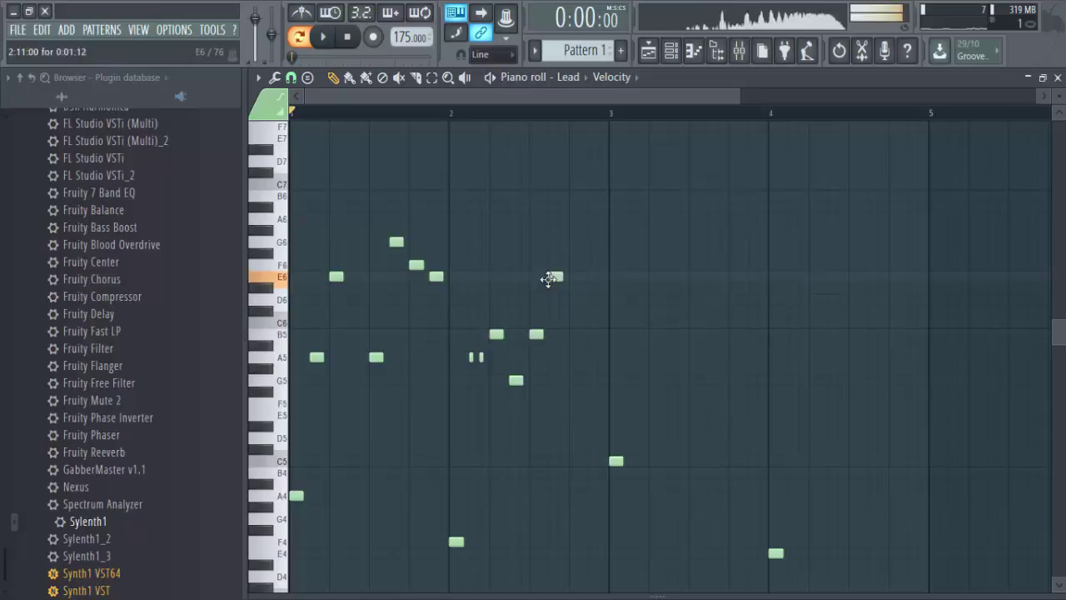
drag(555, 277, 550, 311)
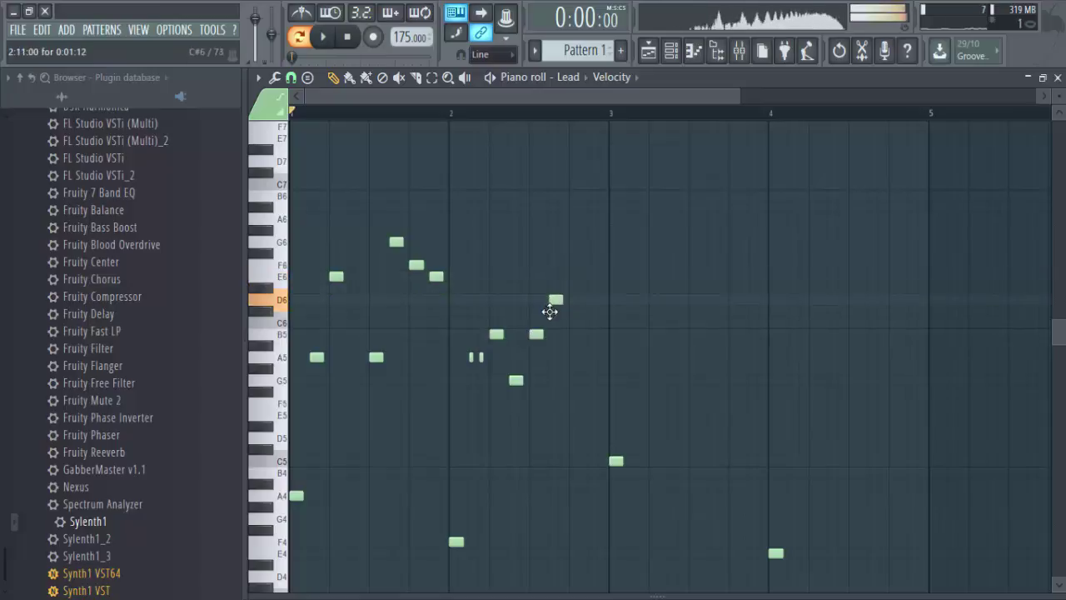
click(573, 324)
click(593, 334)
key(space)
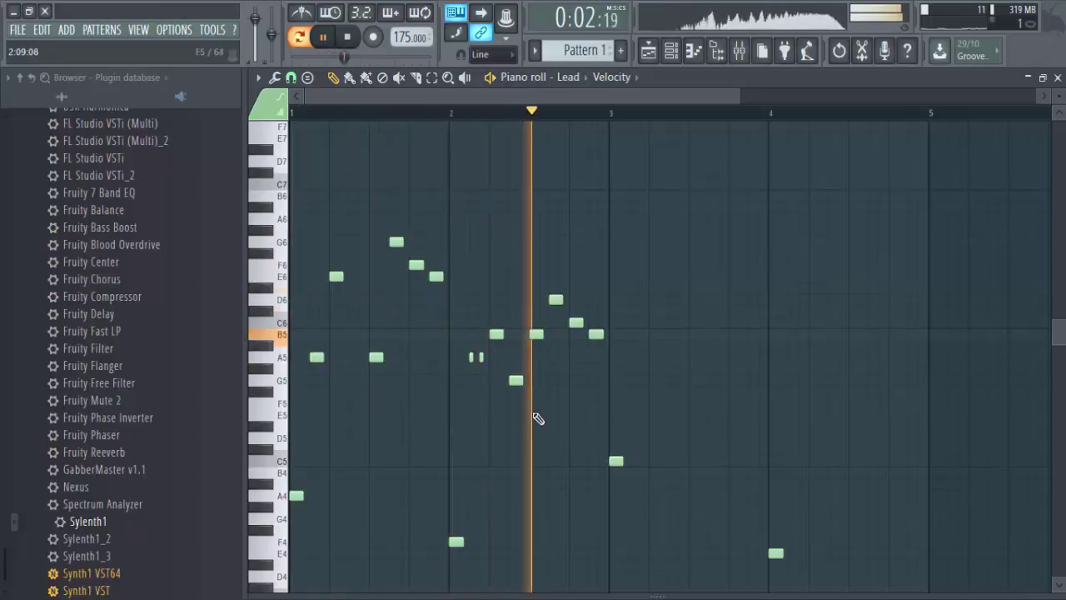
key(space)
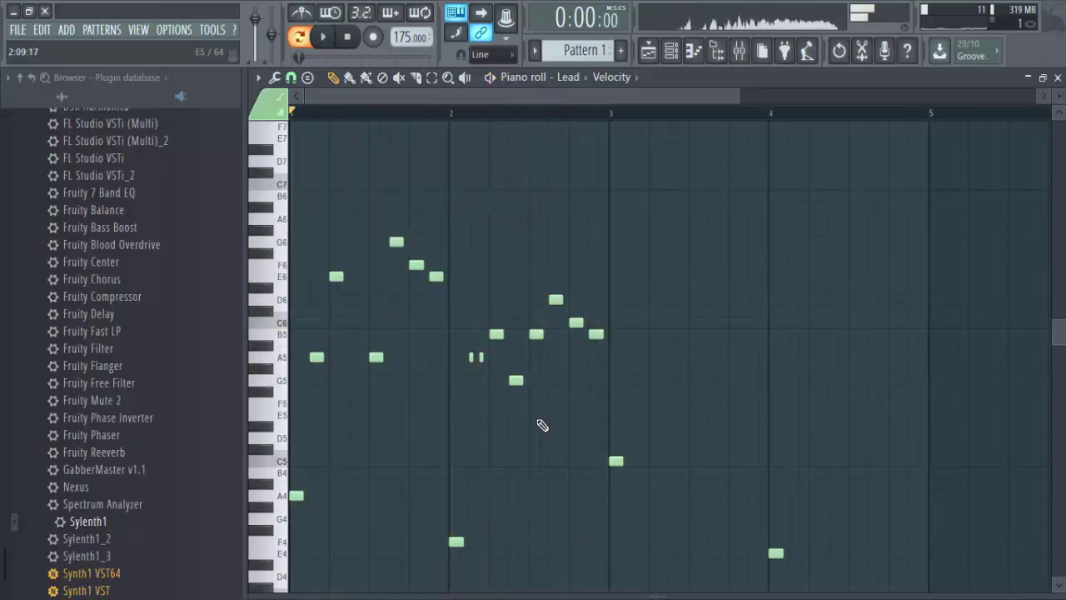
Add B5, C6, C5, D6 and C6 notes in bar 3 and play them back
click(635, 334)
click(655, 322)
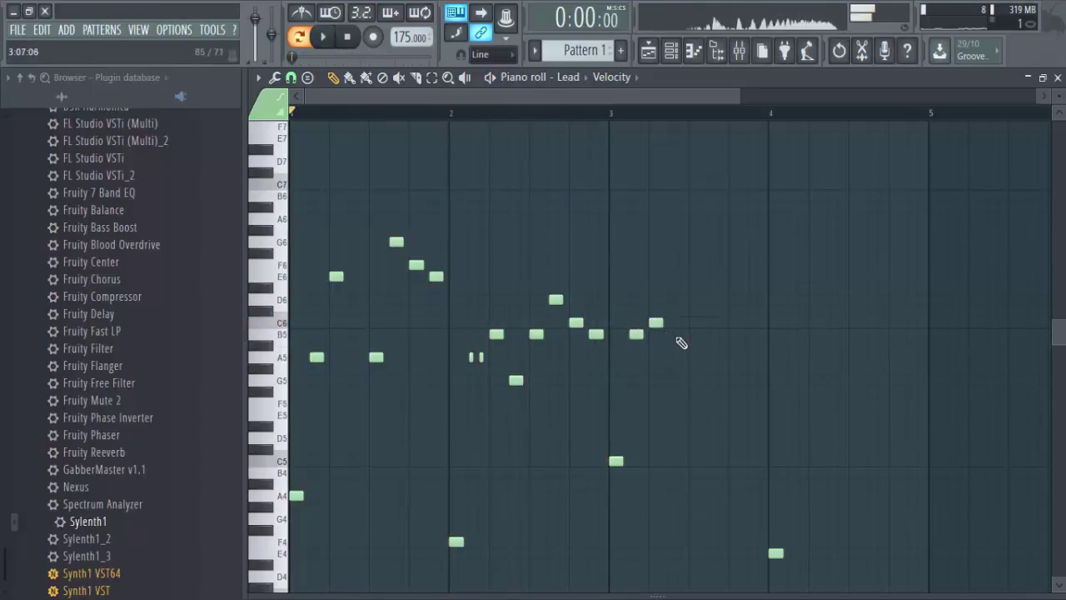
click(677, 461)
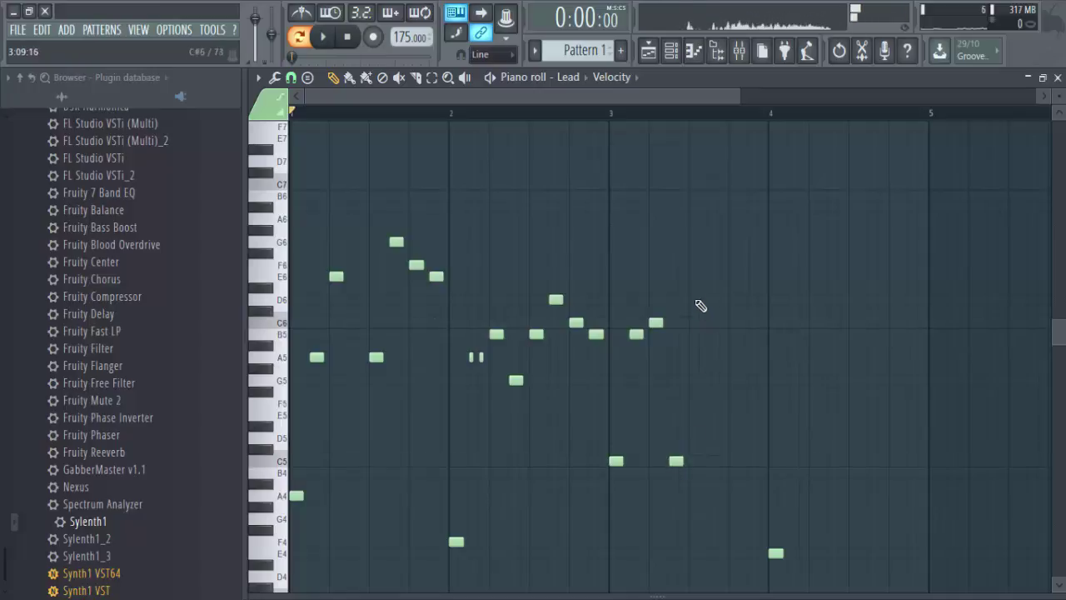
drag(694, 289, 692, 304)
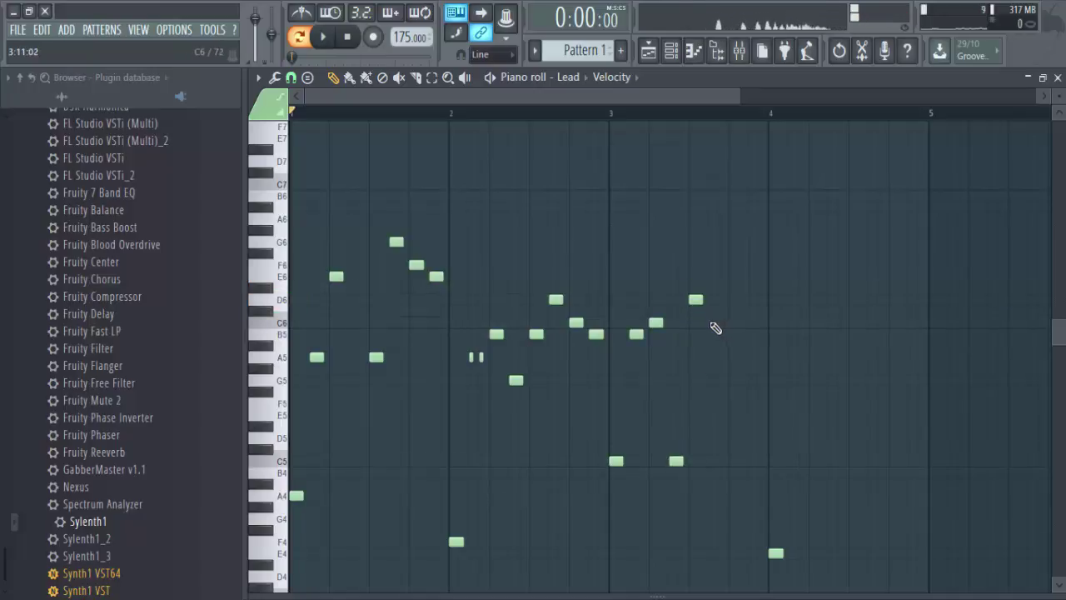
click(713, 323)
key(space)
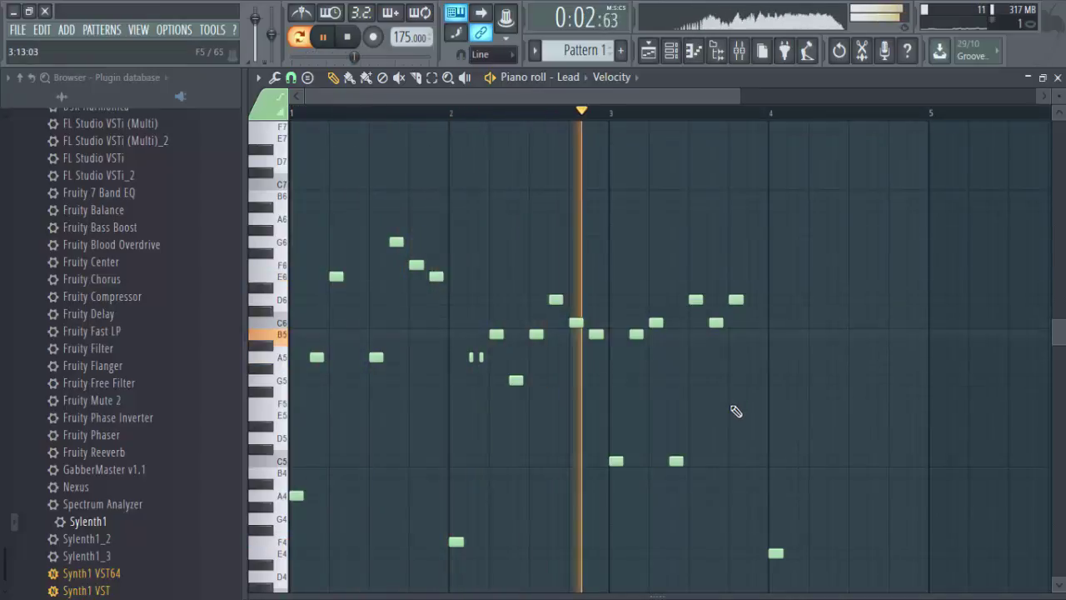
key(space)
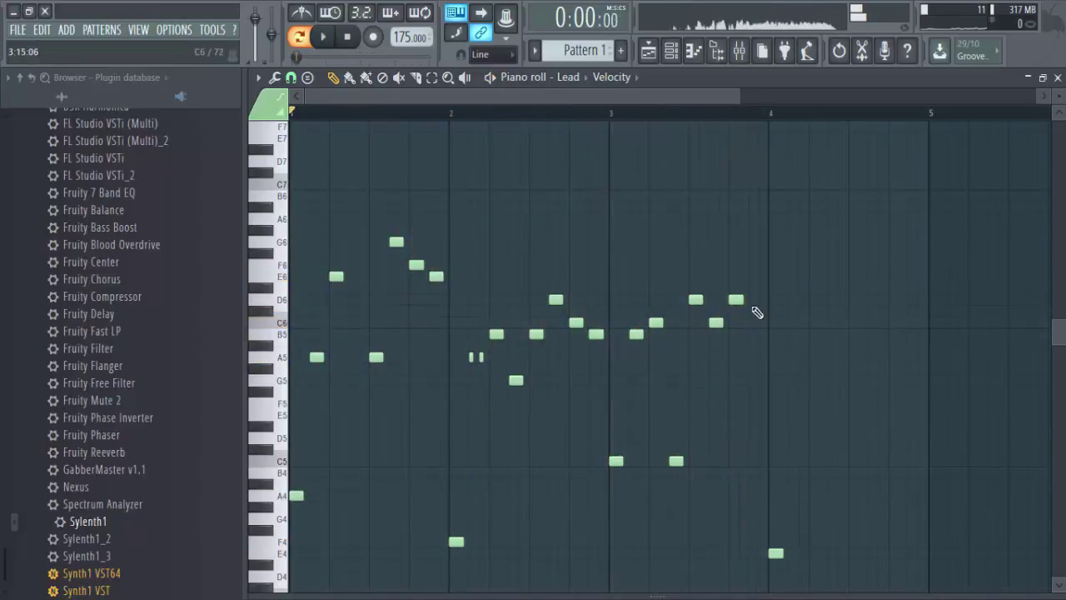
Add E6 at the end of bar 3, then E4, B5, E4, D6, B5, E4, B5 in bar 4
click(754, 299)
drag(749, 281, 755, 276)
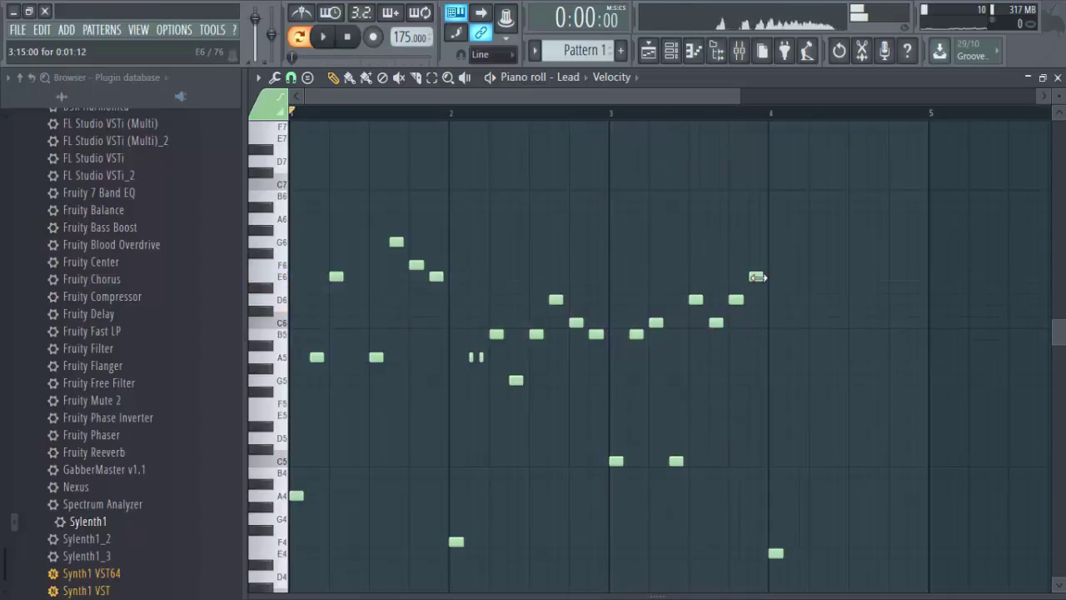
click(775, 552)
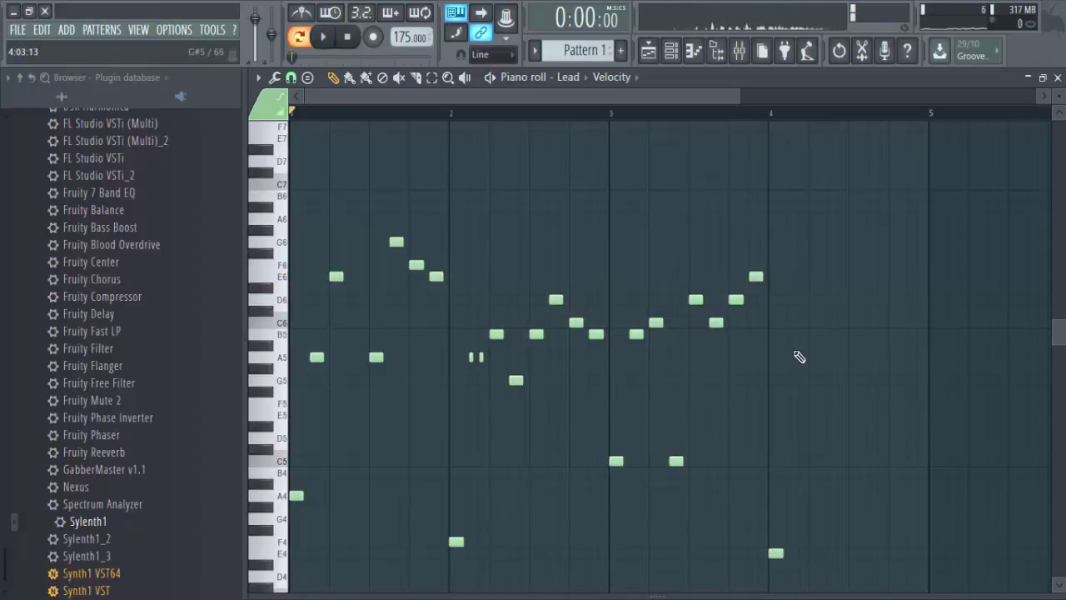
click(792, 334)
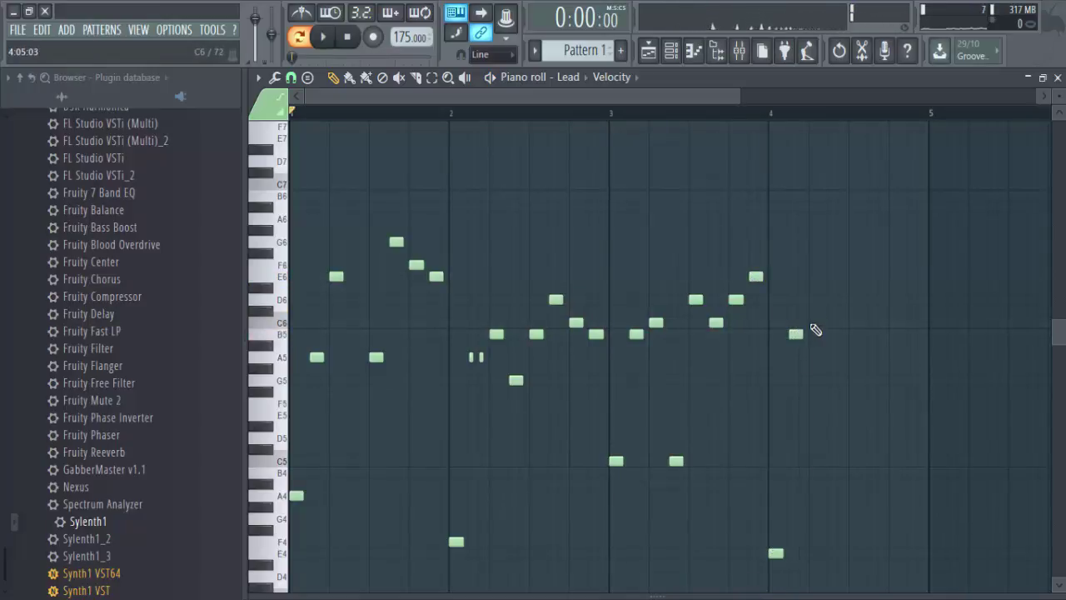
click(833, 554)
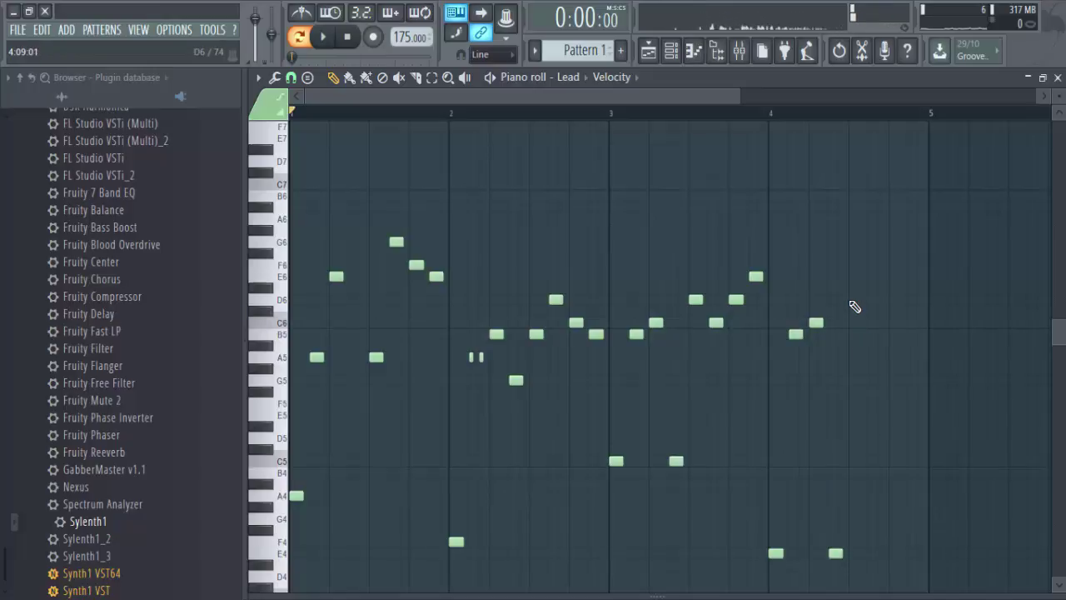
click(850, 299)
click(872, 334)
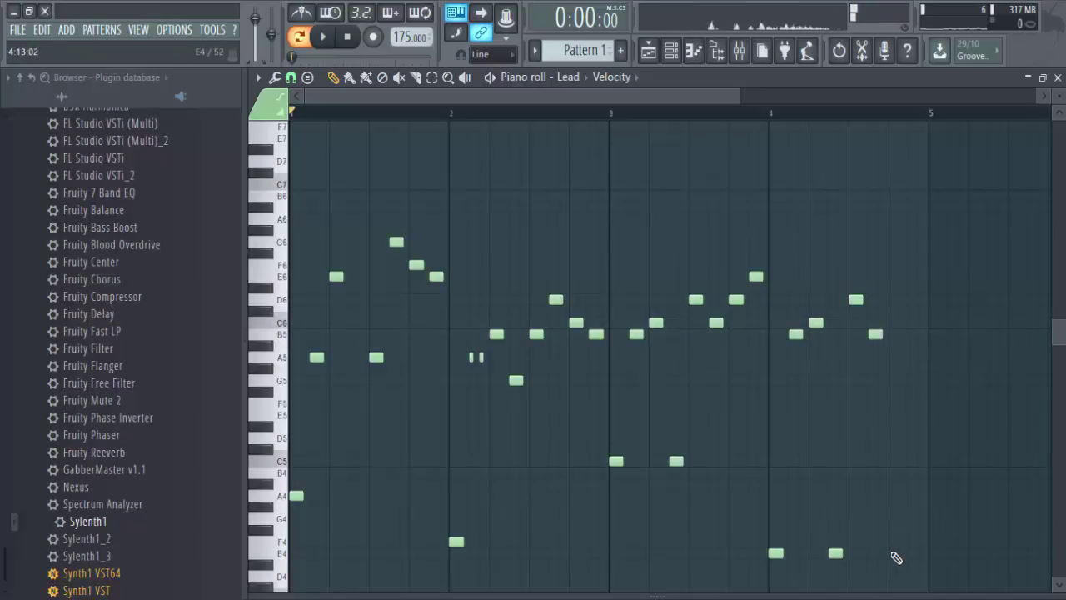
click(894, 555)
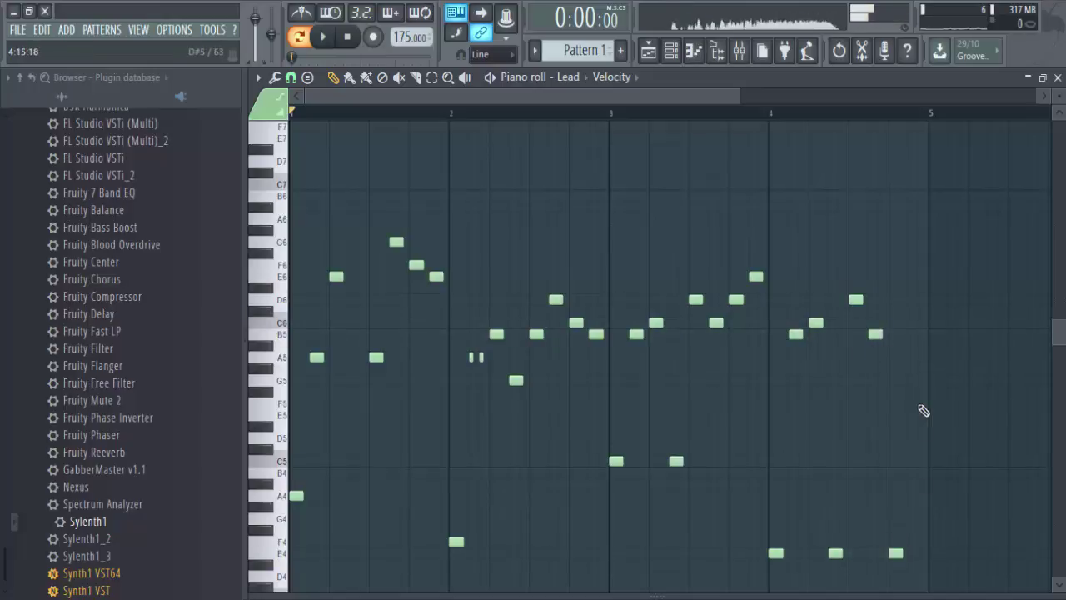
click(915, 336)
Play the melody, add an A4 note in bar 1, zoom out, then bring up the Channel rack
key(space)
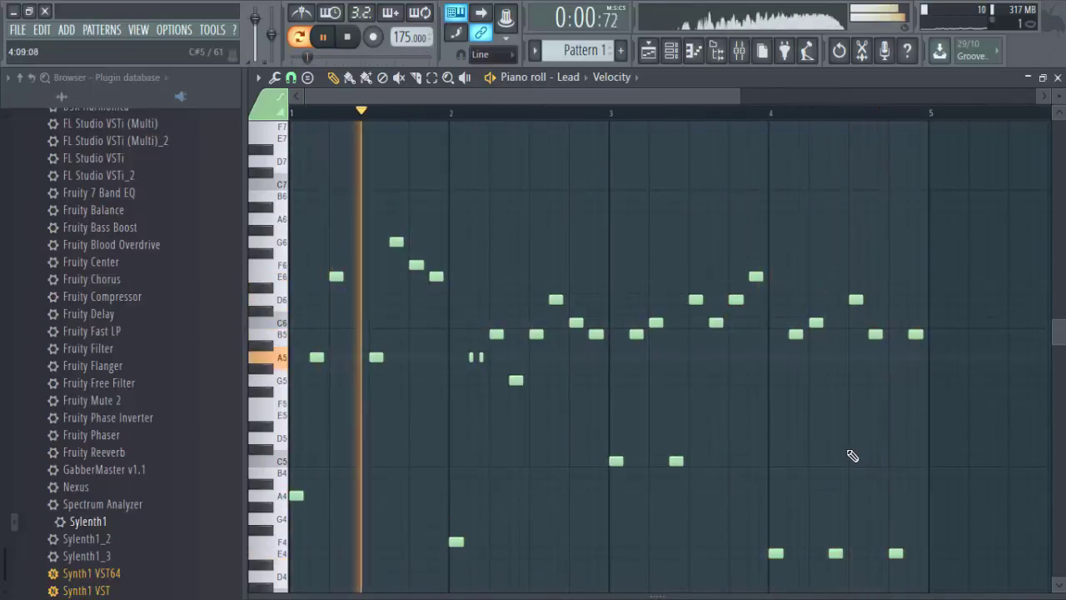
click(353, 495)
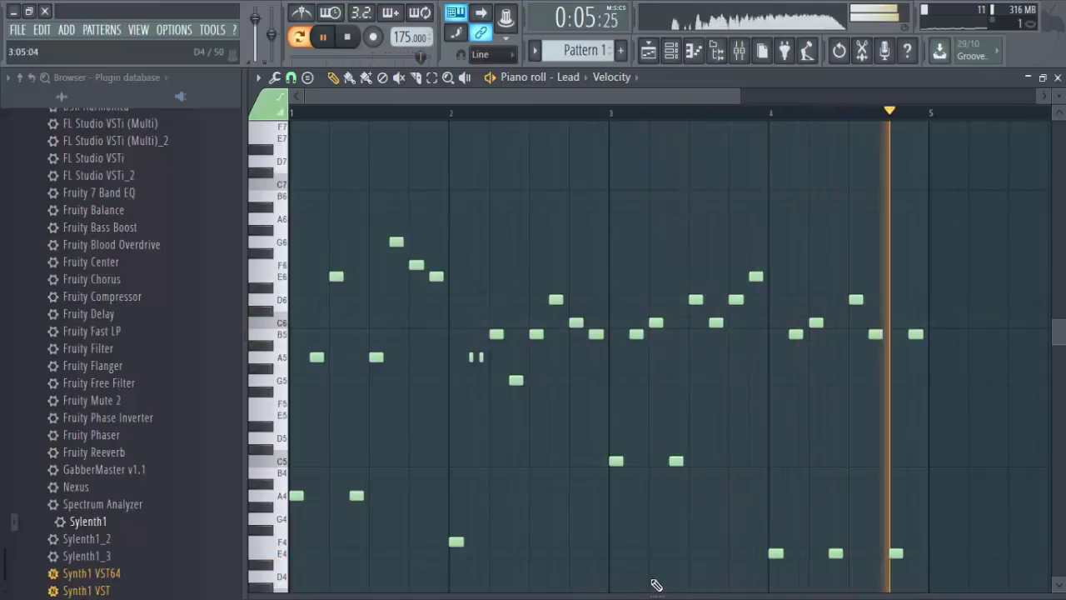
key(space)
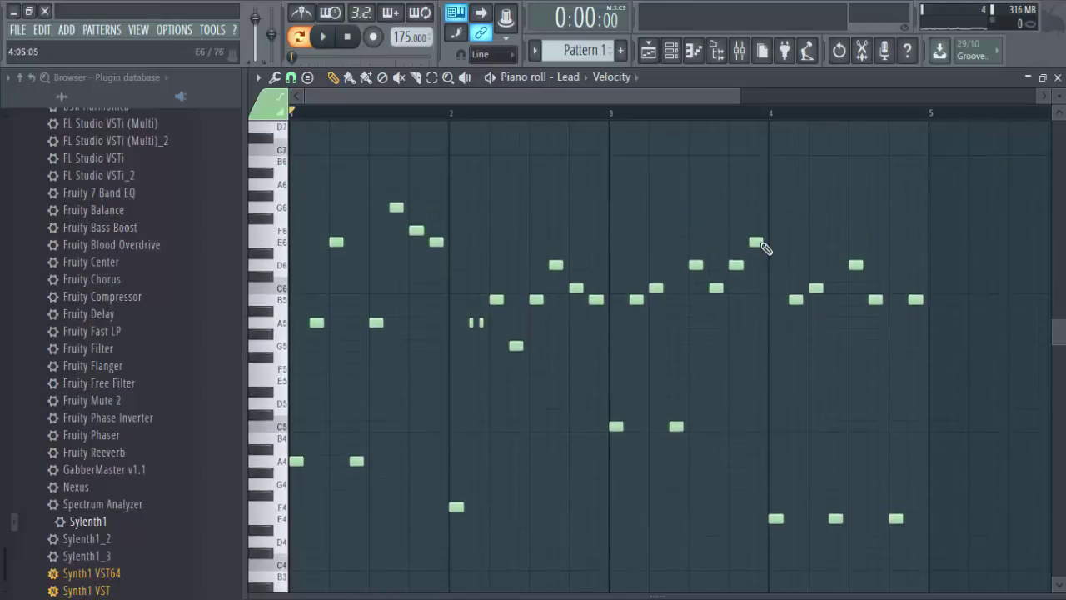
drag(1058, 101, 1057, 98)
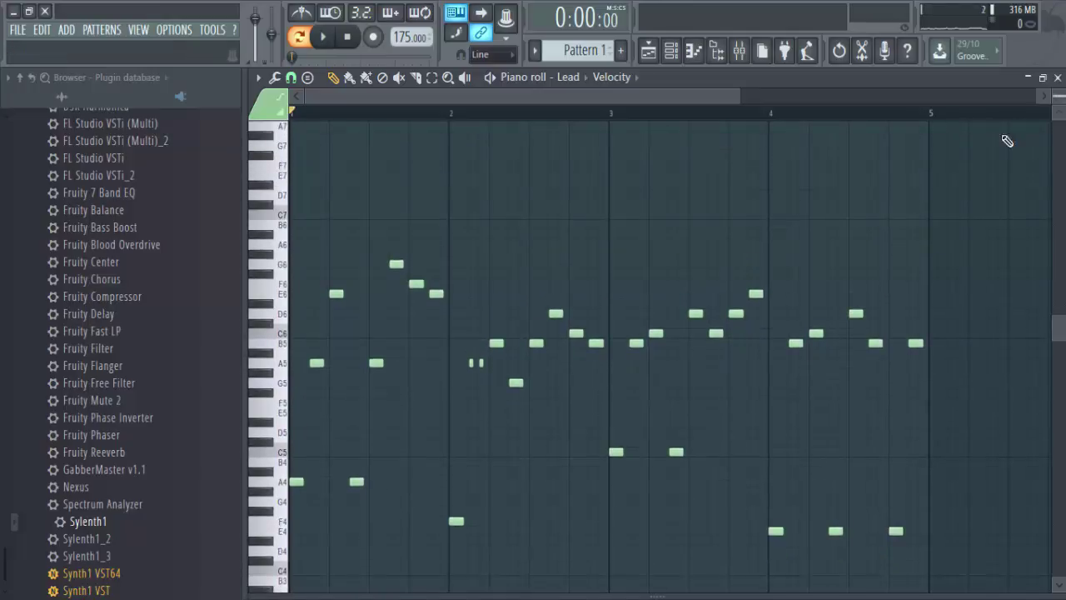
click(476, 363)
mouse_move(745, 97)
mouse_down()
mouse_move(467, 136)
mouse_move(605, 155)
mouse_move(750, 158)
mouse_move(673, 176)
mouse_move(682, 193)
mouse_up()
click(671, 50)
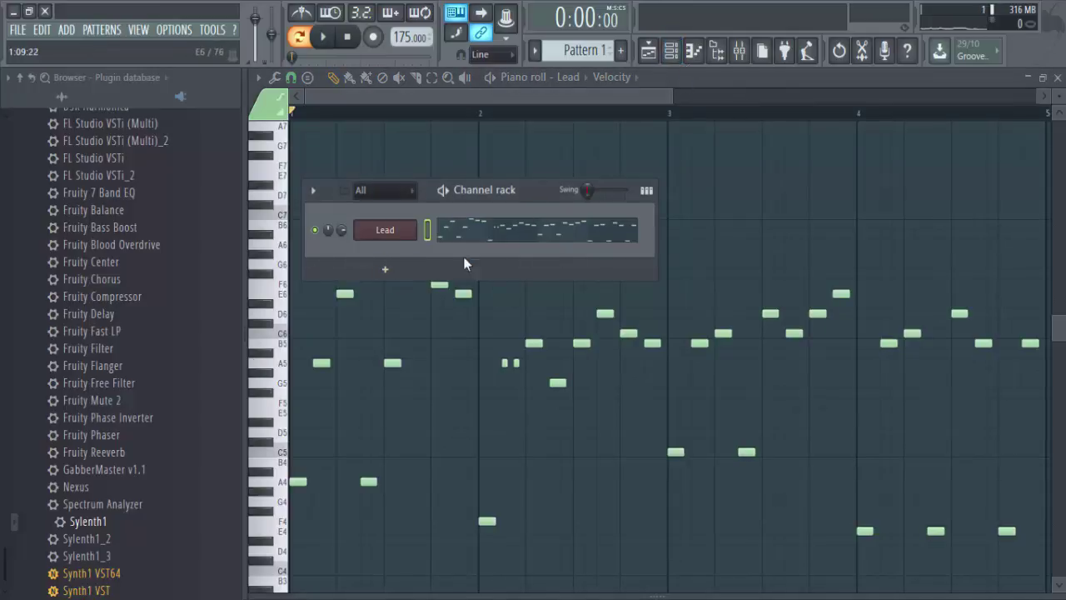
Add short G5 and B5 ornament notes and play the pattern from bar 2
key(F6)
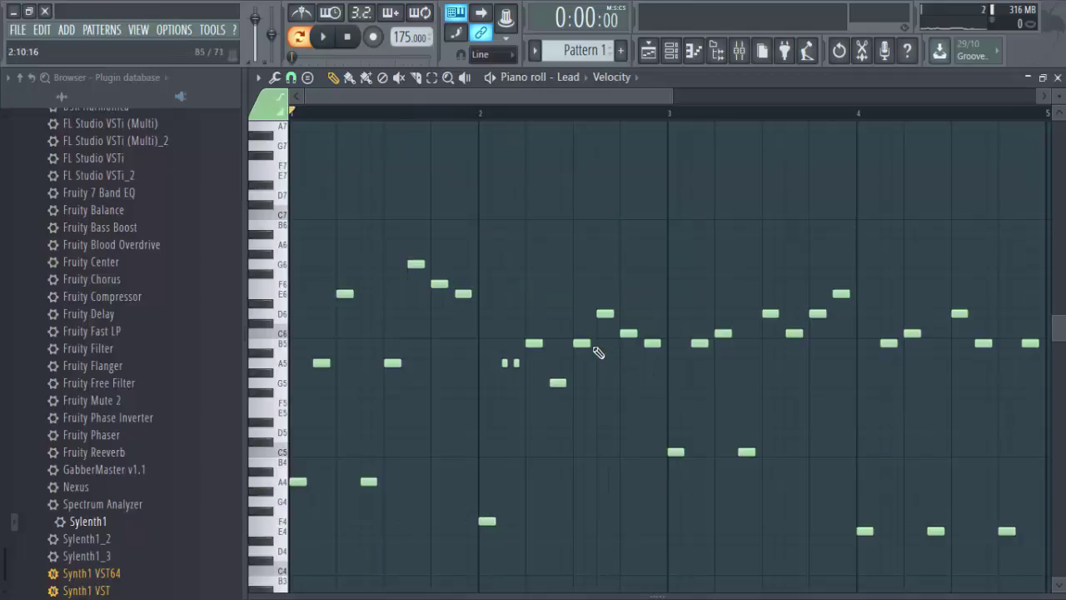
click(587, 382)
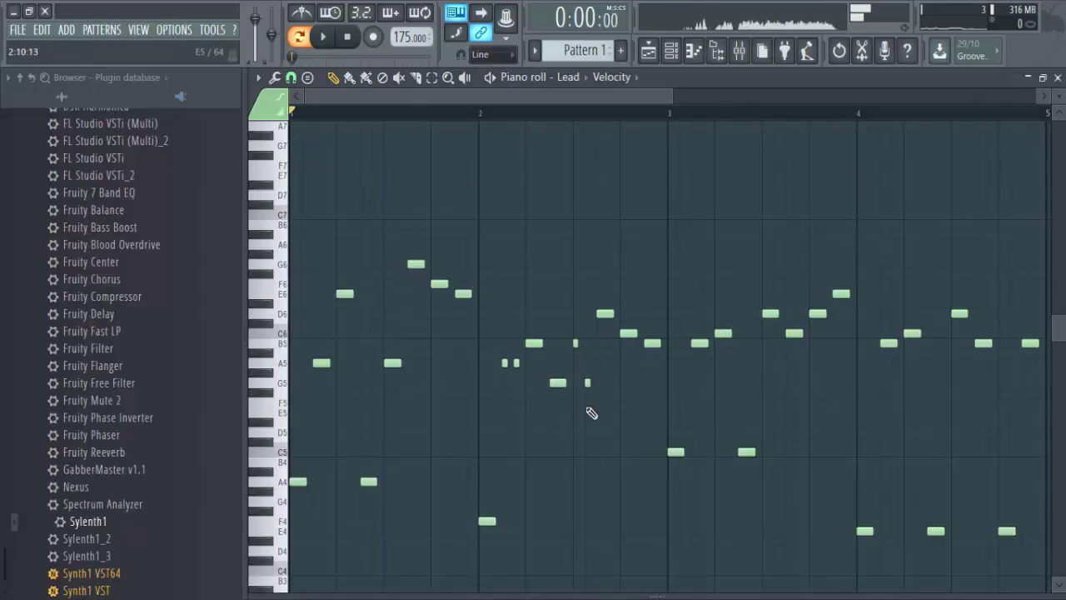
click(729, 342)
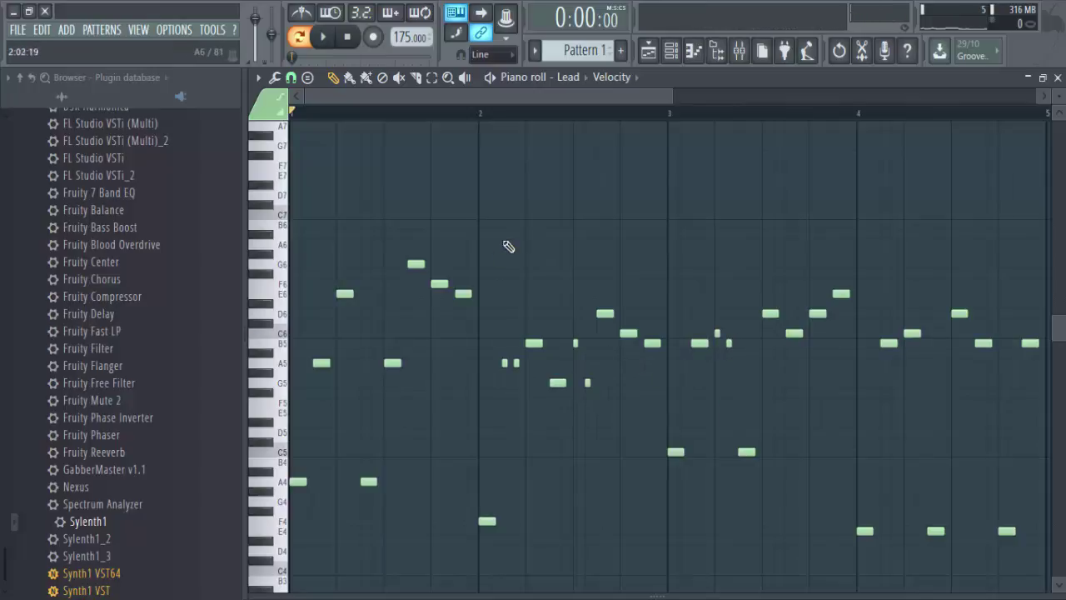
click(475, 114)
key(space)
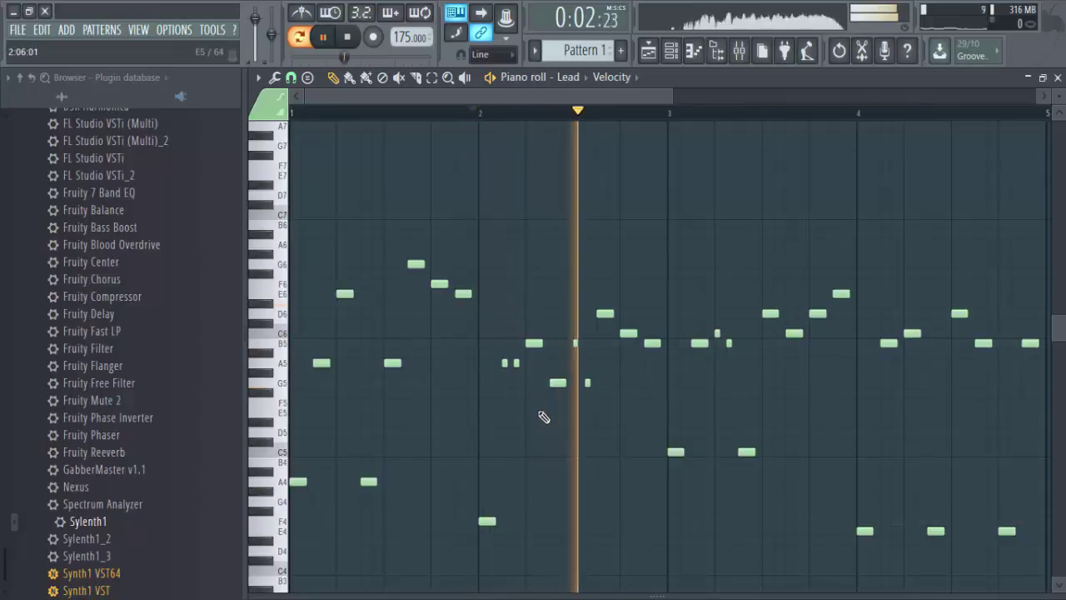
key(space)
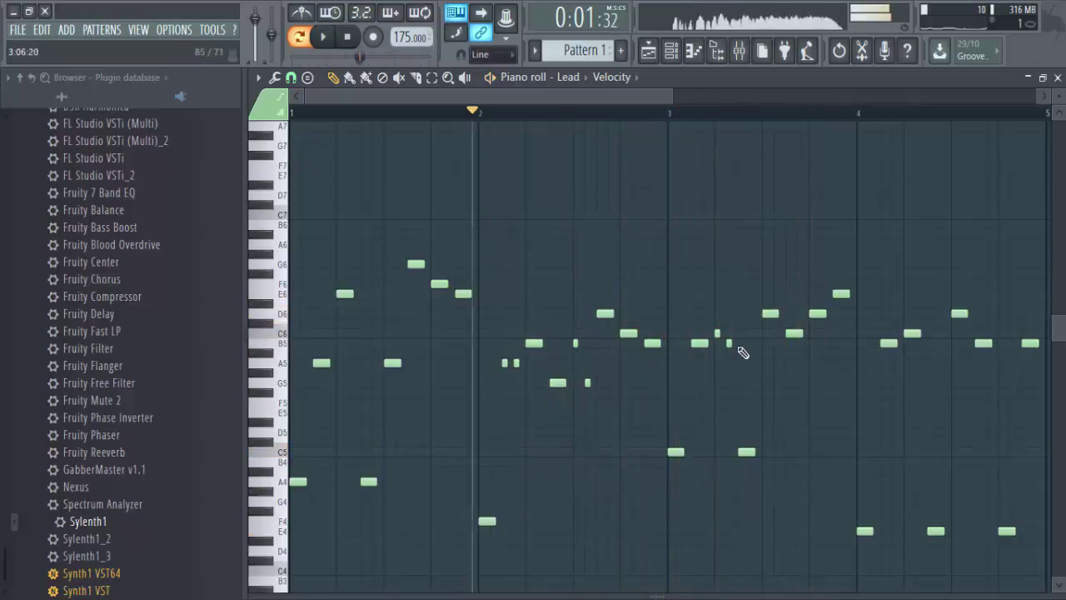
Replace the tiny C5 ornaments in bar 3 with one longer C5, and resize the bar-4 E4 note
click(753, 452)
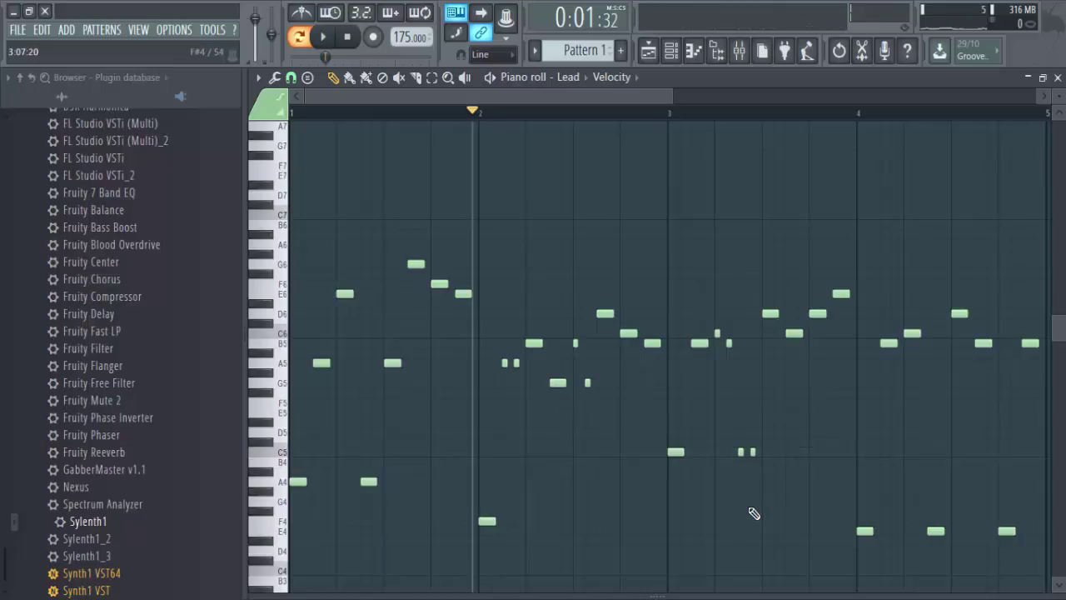
click(412, 113)
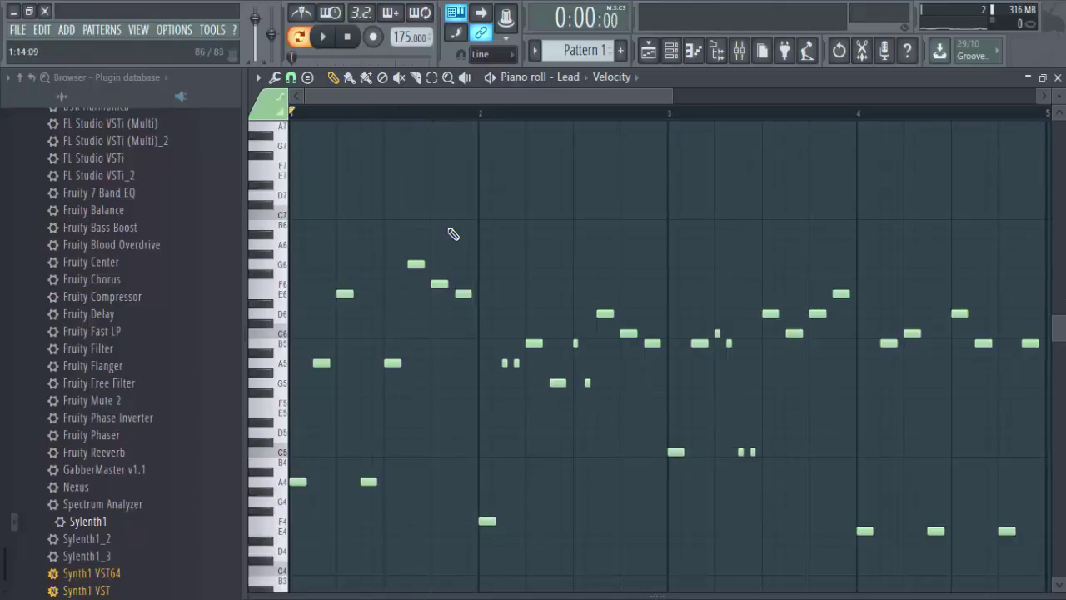
click(333, 39)
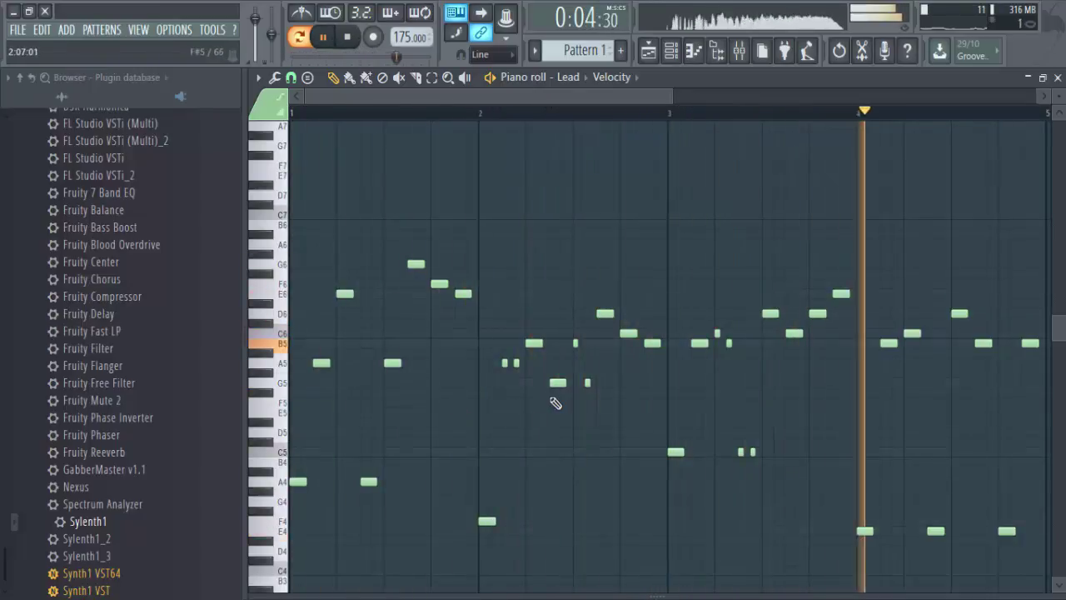
key(space)
right_click(753, 452)
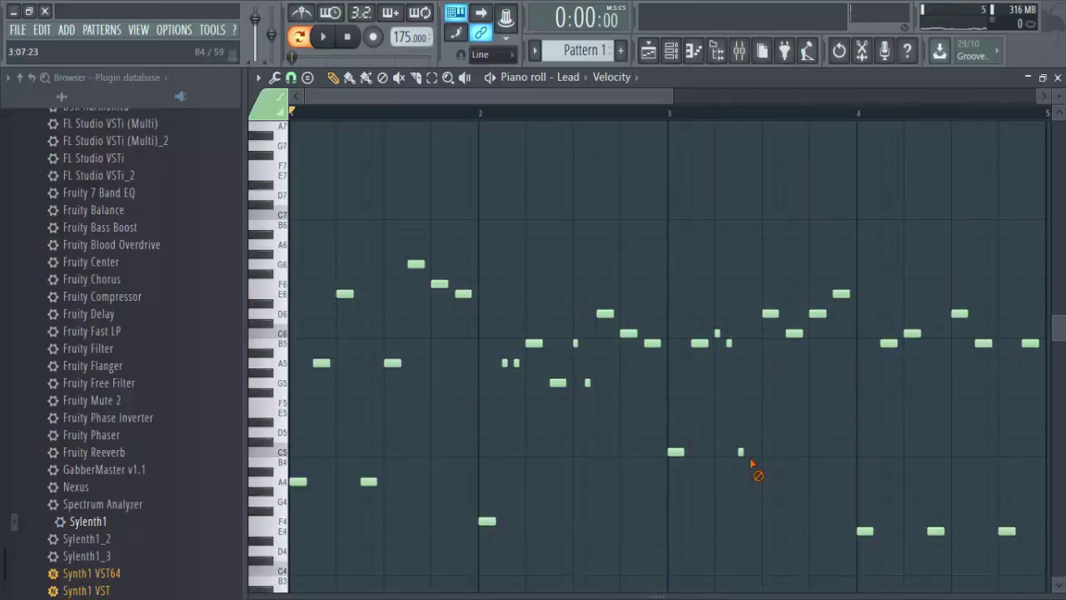
click(743, 453)
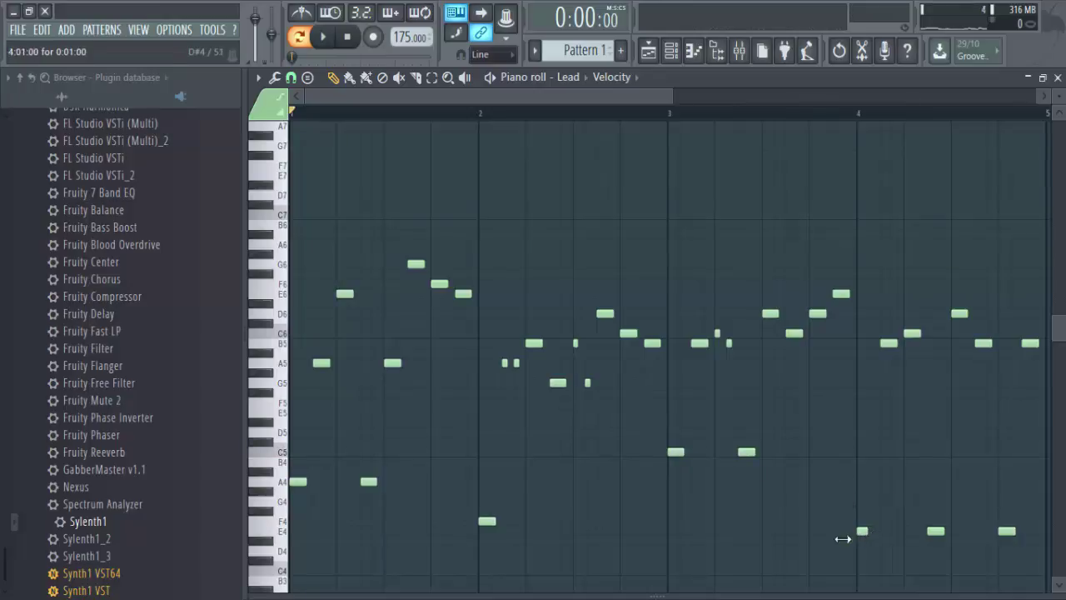
drag(843, 539, 808, 559)
drag(862, 532, 877, 539)
Load Fruity Reeverb 2 into slot 4 of the Lead insert and play the pattern
click(739, 50)
click(925, 270)
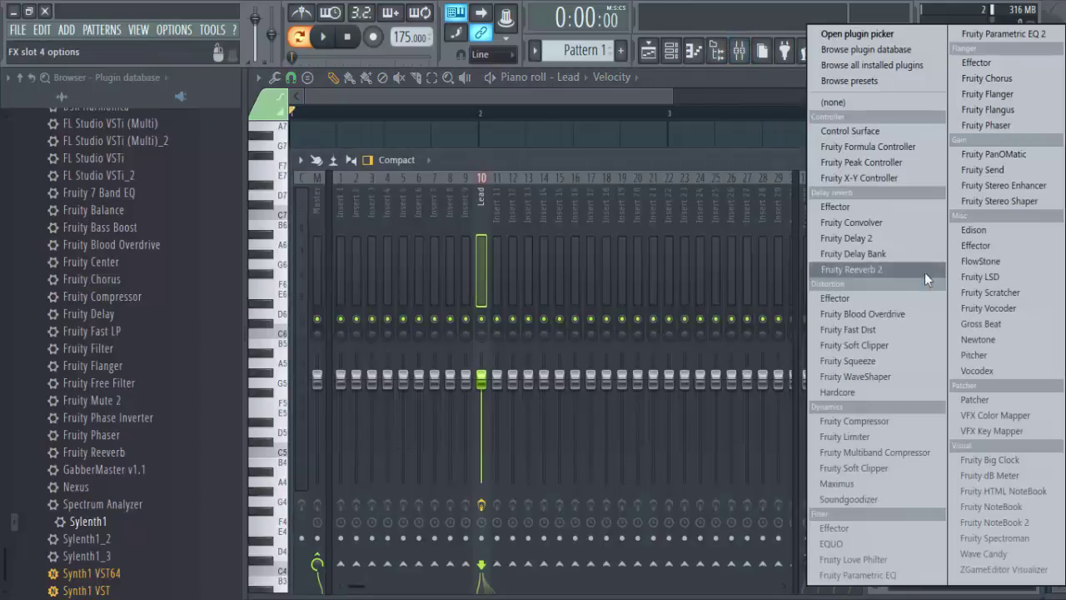
click(873, 264)
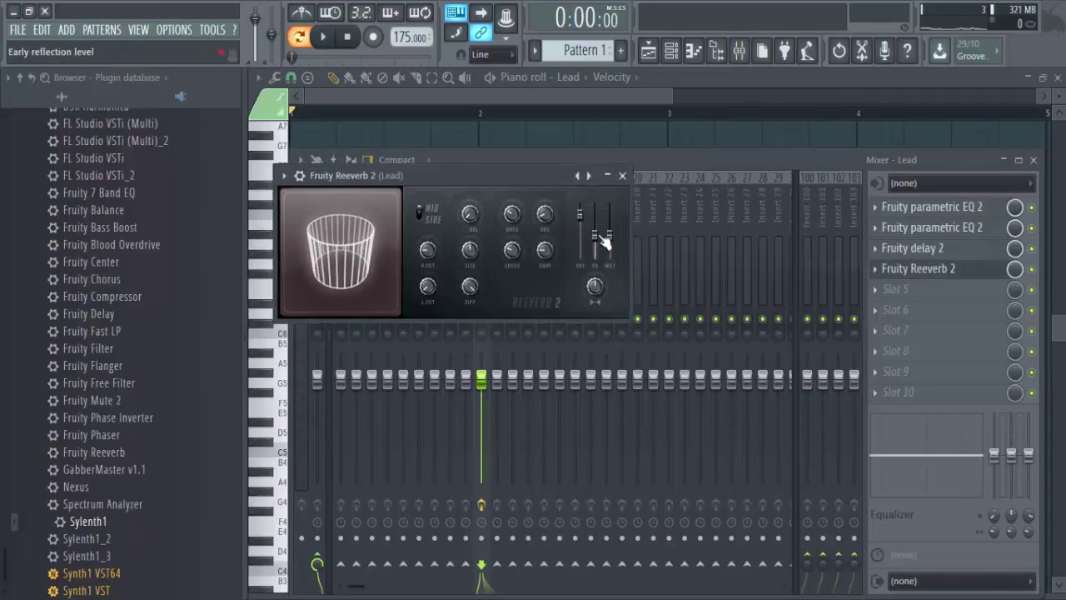
key(space)
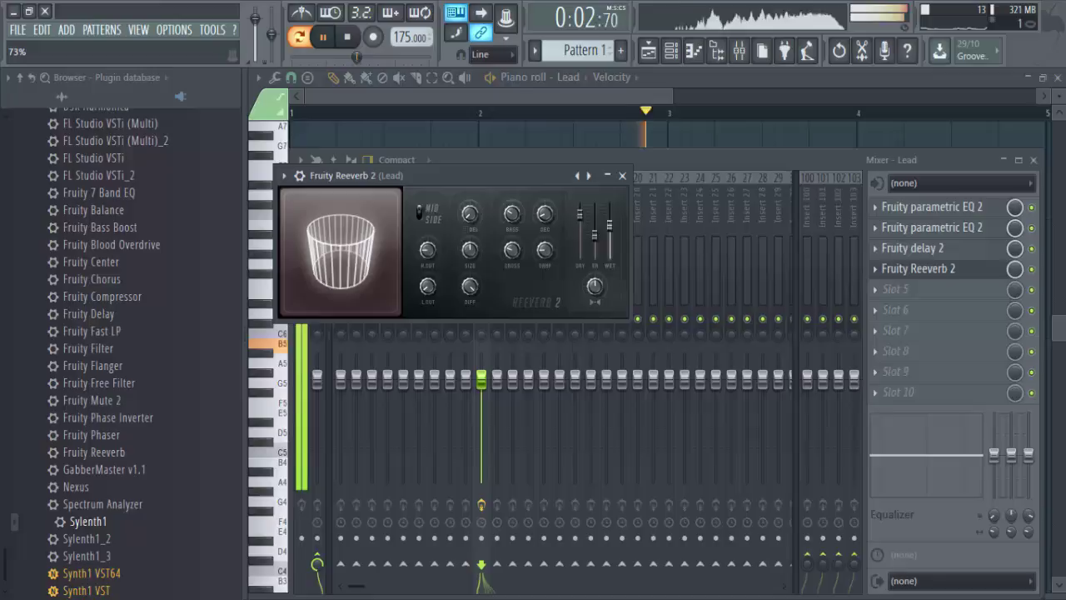
key(space)
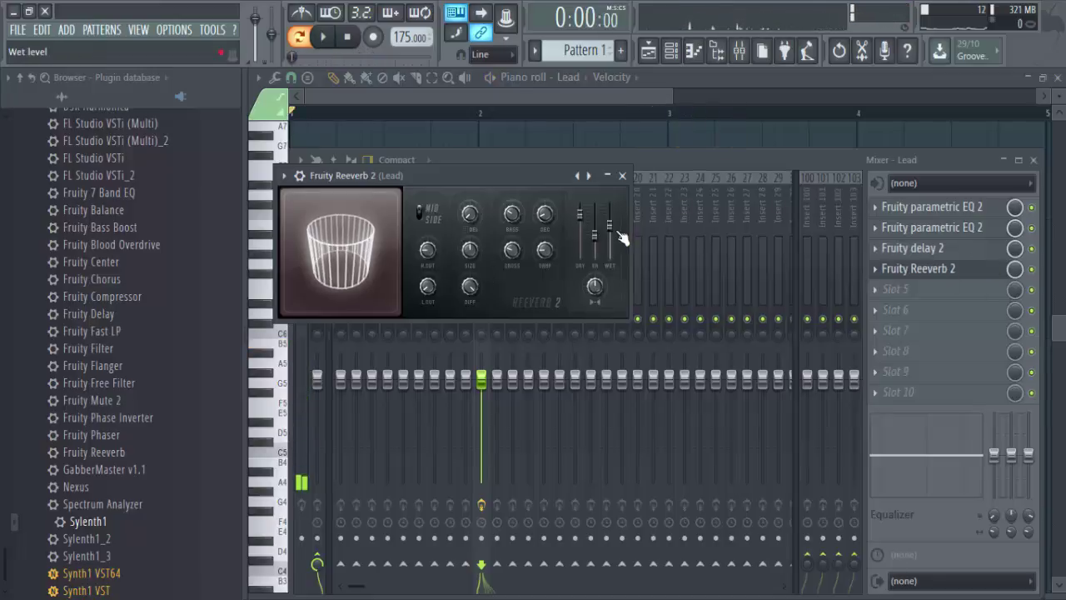
Set the reverb slot back to (none), removing Fruity Reeverb 2
scroll(620, 238, down, 3)
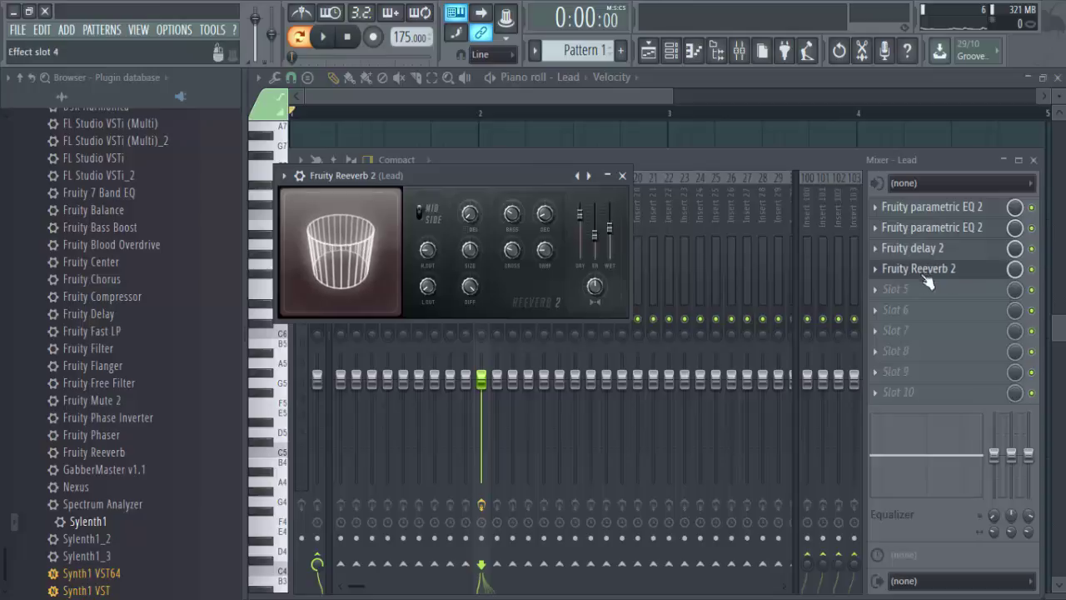
click(876, 269)
mouse_move(892, 274)
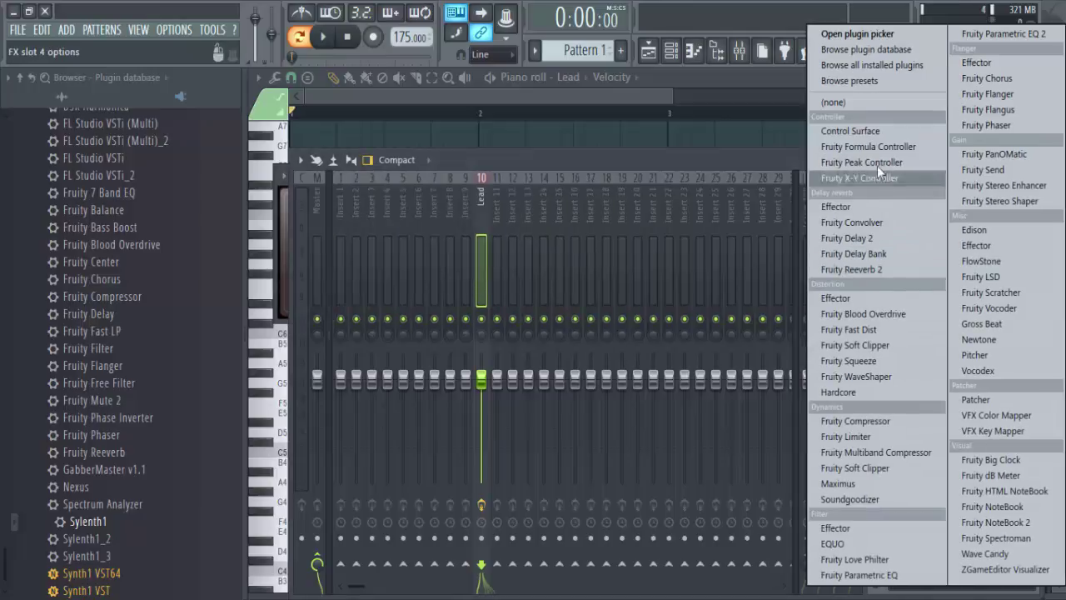
click(877, 105)
Open the Lead channel's Sylenth1 window from the Channel rack and bring it into view
click(655, 52)
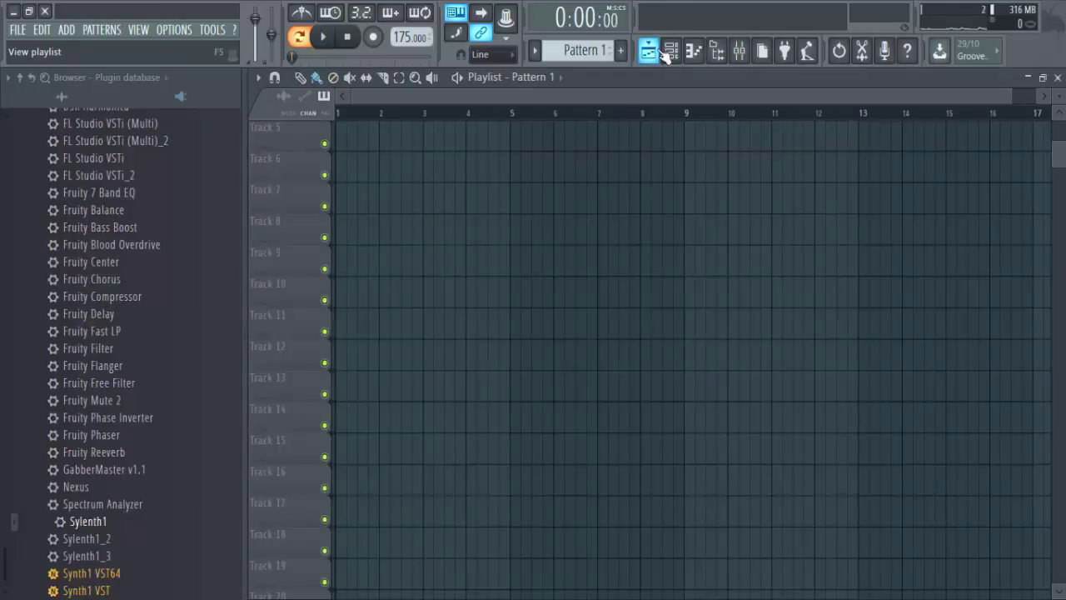
click(671, 51)
click(384, 230)
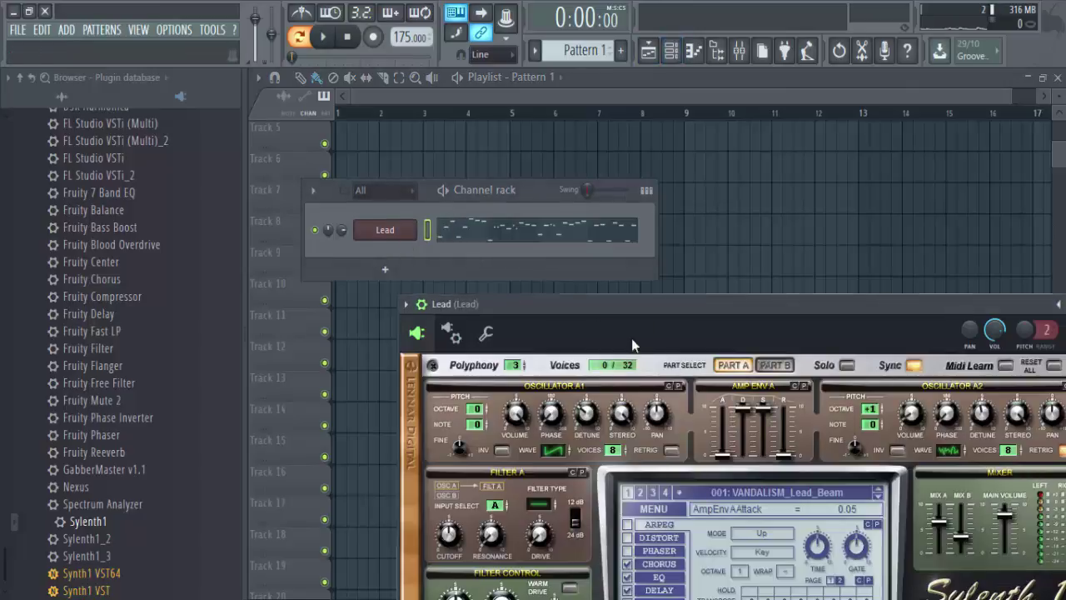
drag(632, 339, 565, 196)
click(339, 162)
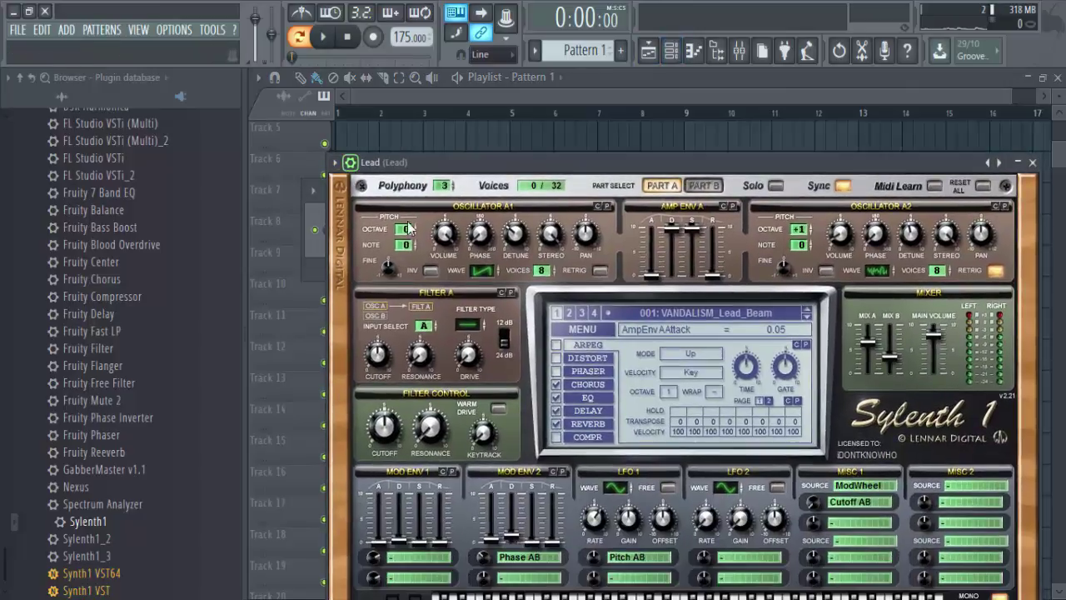
On Sylenth1's REVERB page, turn the Dry/Wet knob to 50%
click(599, 424)
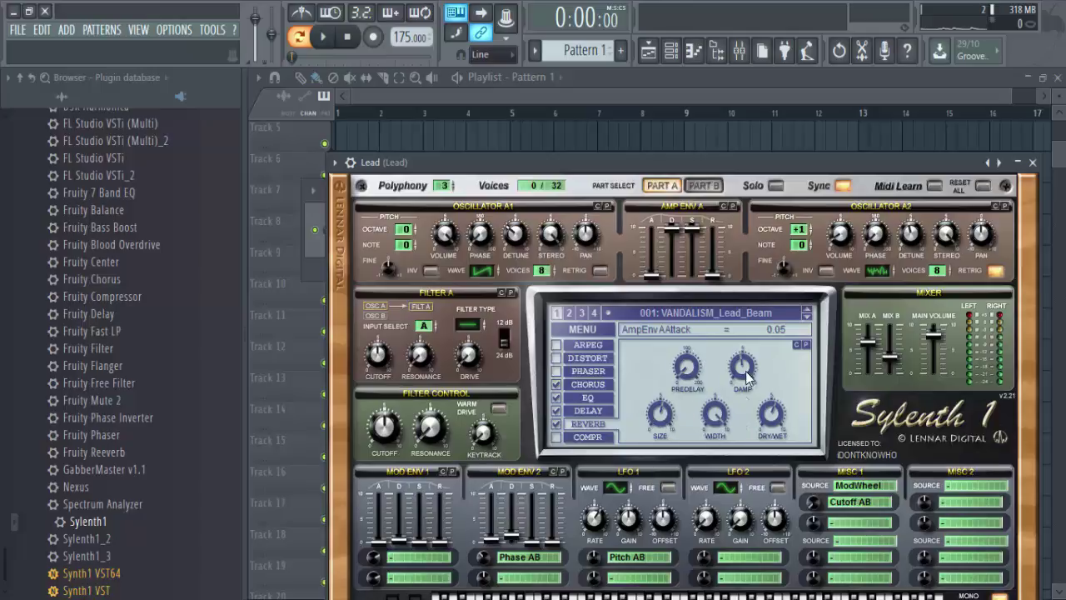
click(773, 425)
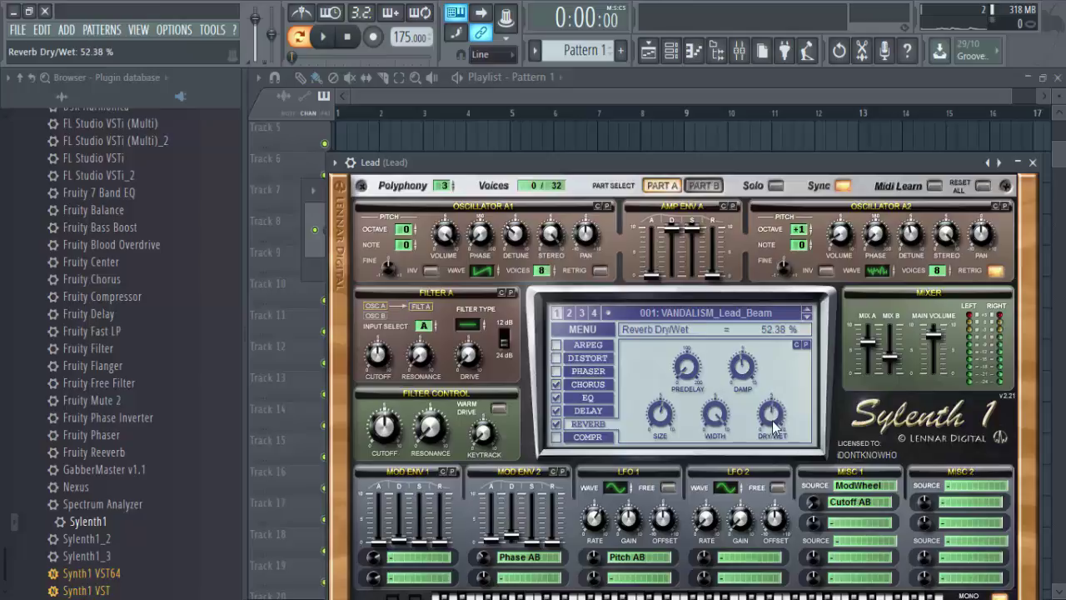
drag(774, 428, 773, 424)
click(671, 50)
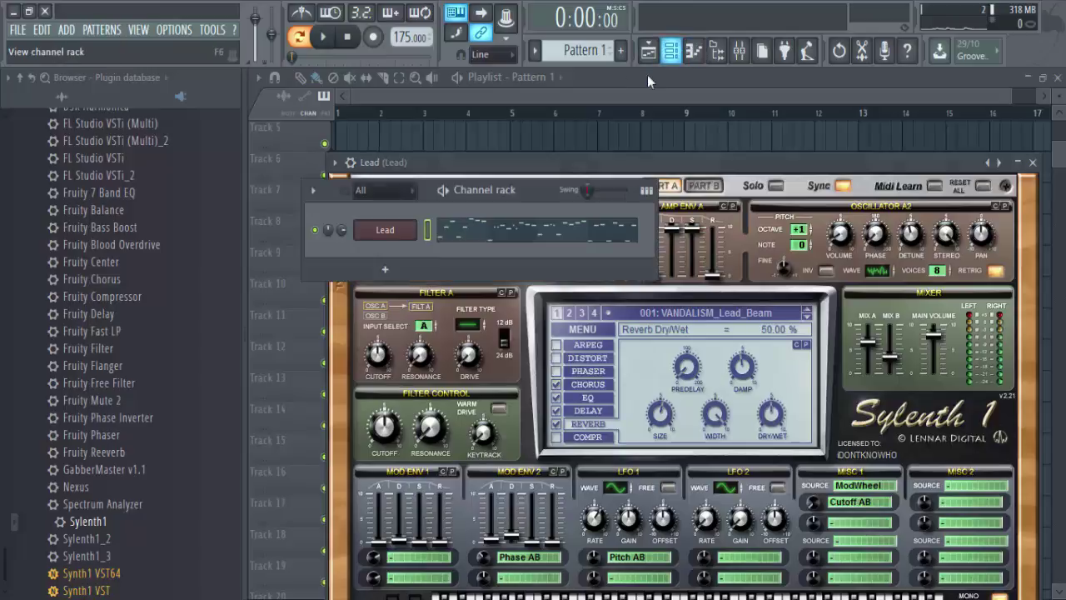
click(396, 236)
click(398, 238)
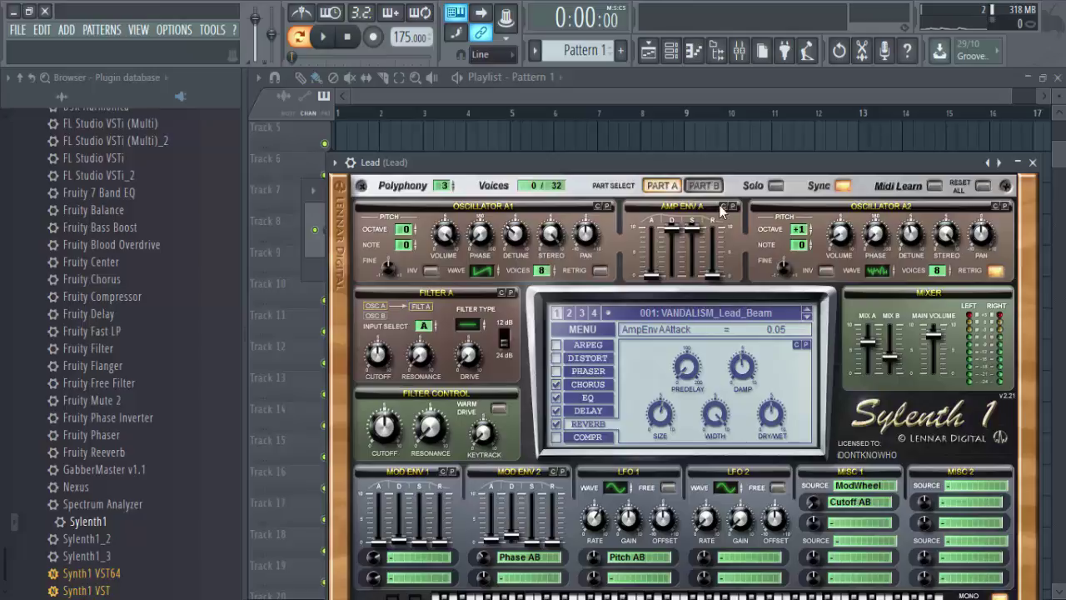
click(671, 50)
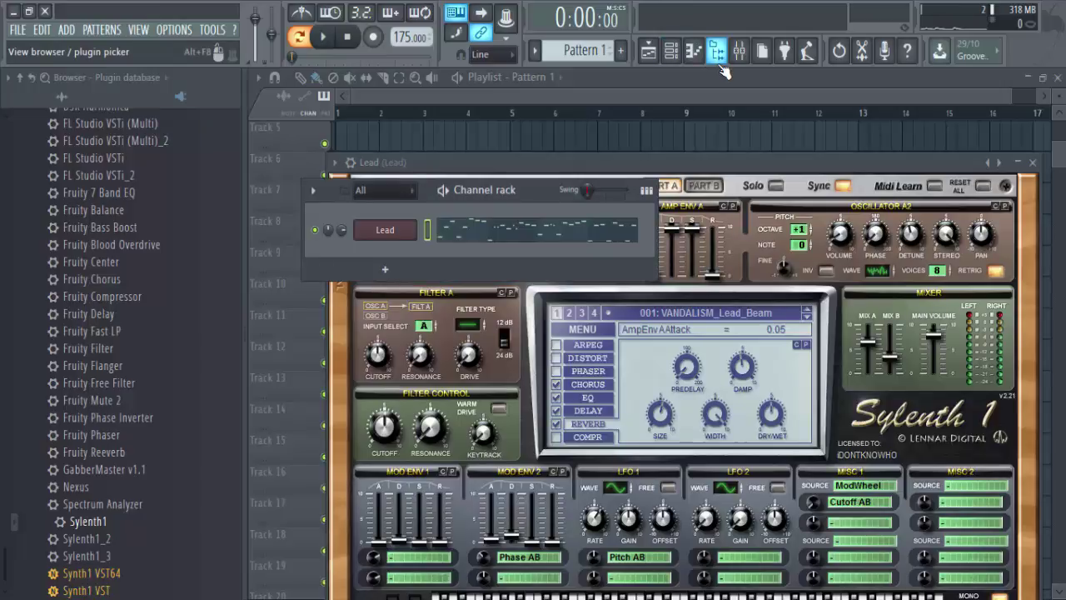
Reopen the Lead melody in the piano roll and audition one of its notes
click(516, 246)
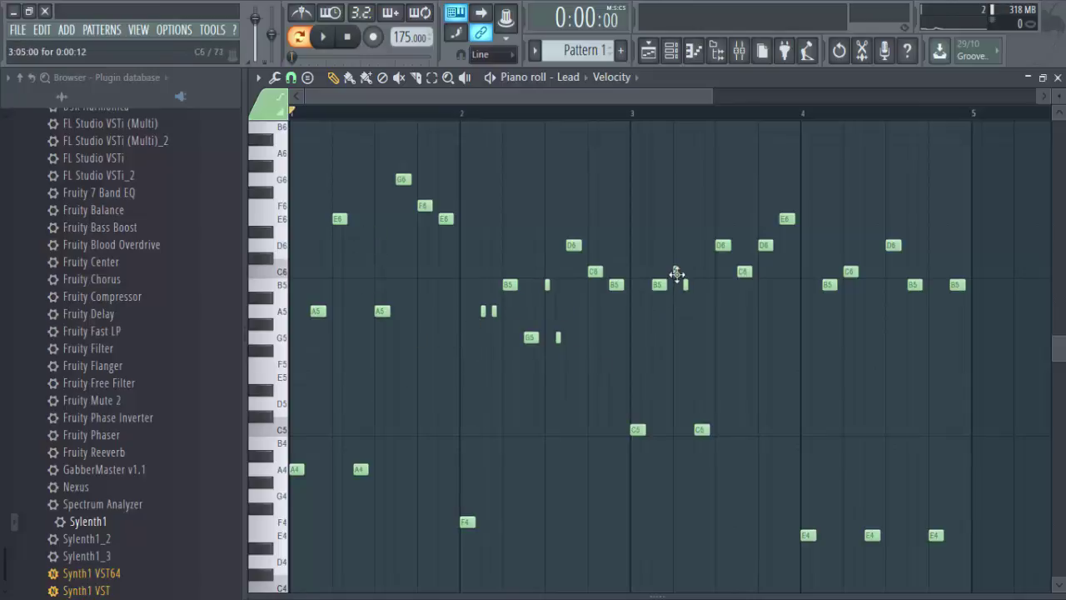
click(313, 314)
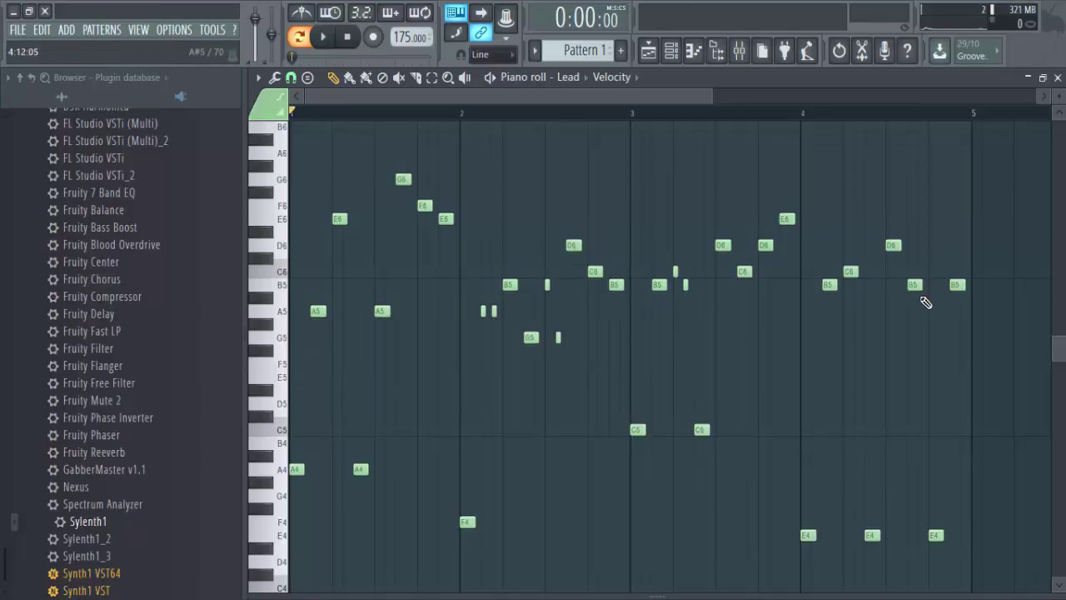
click(671, 50)
click(491, 211)
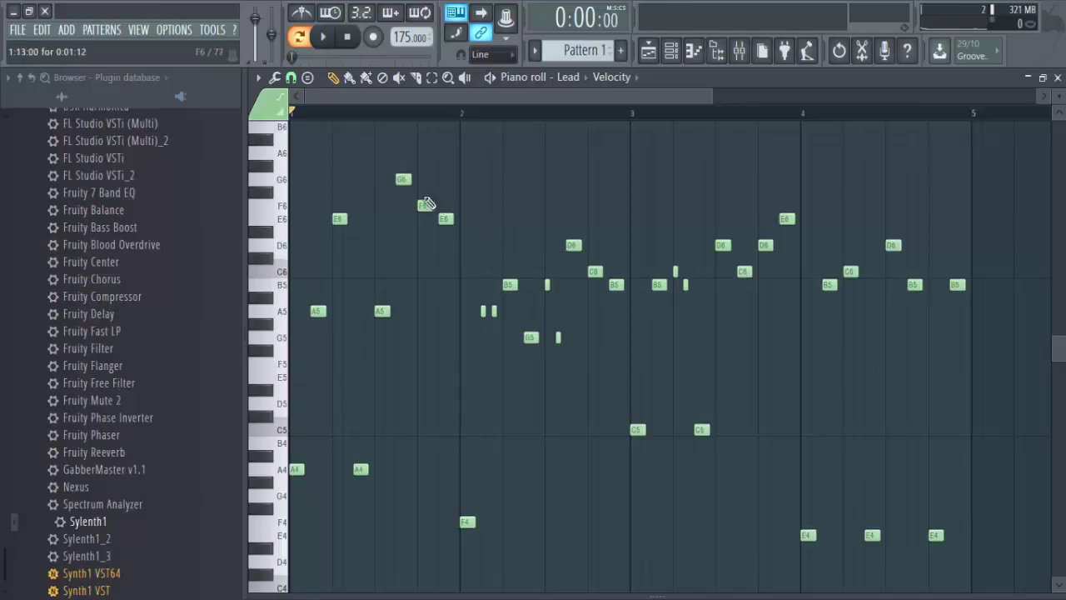
drag(410, 179, 443, 207)
key(space)
key(space)
key(space)
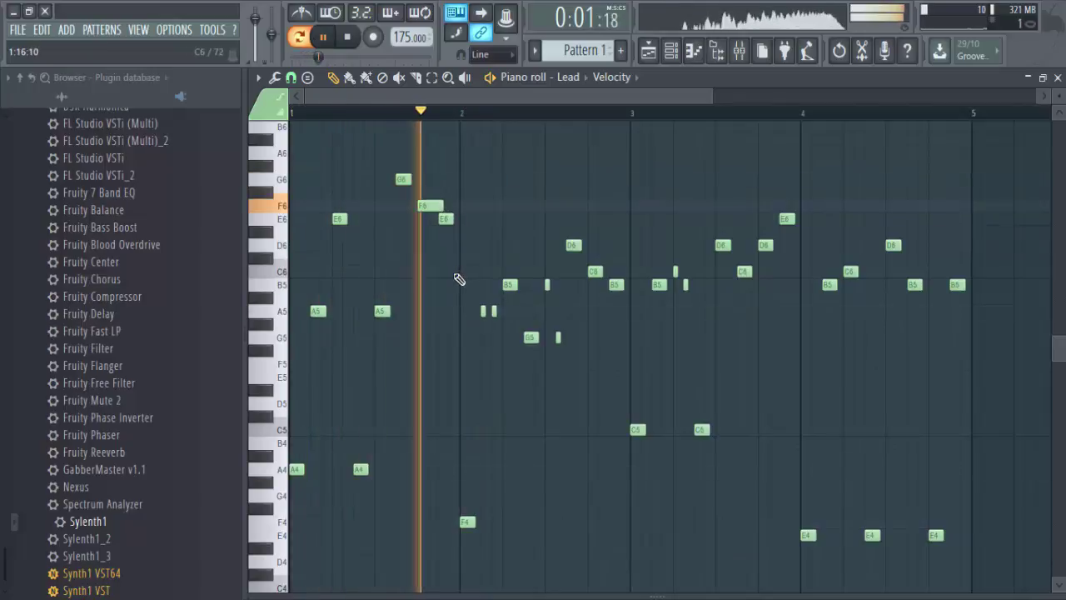
key(space)
drag(442, 206, 431, 207)
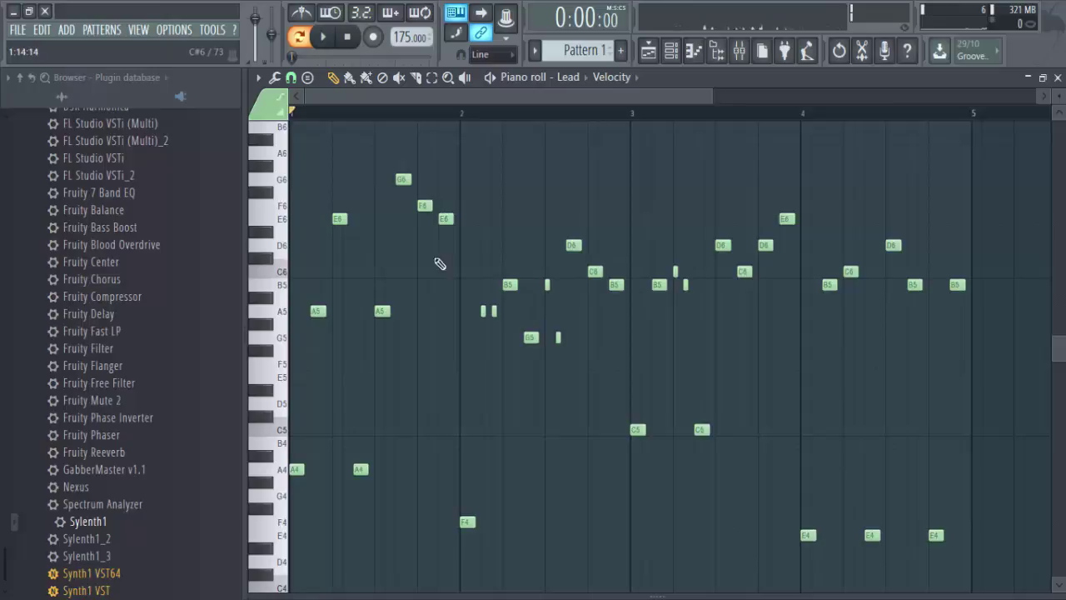
click(388, 311)
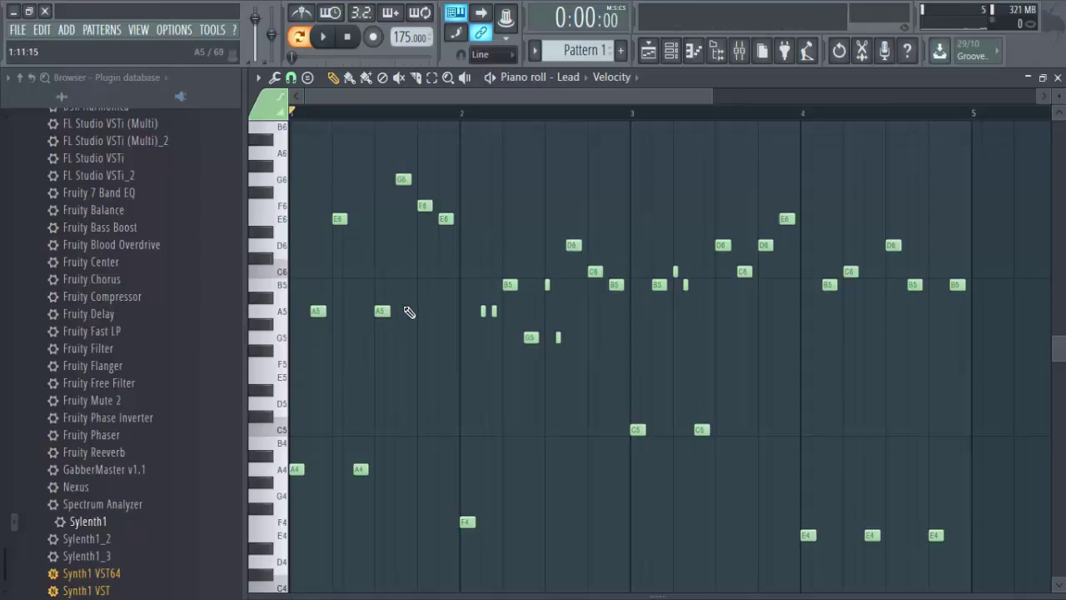